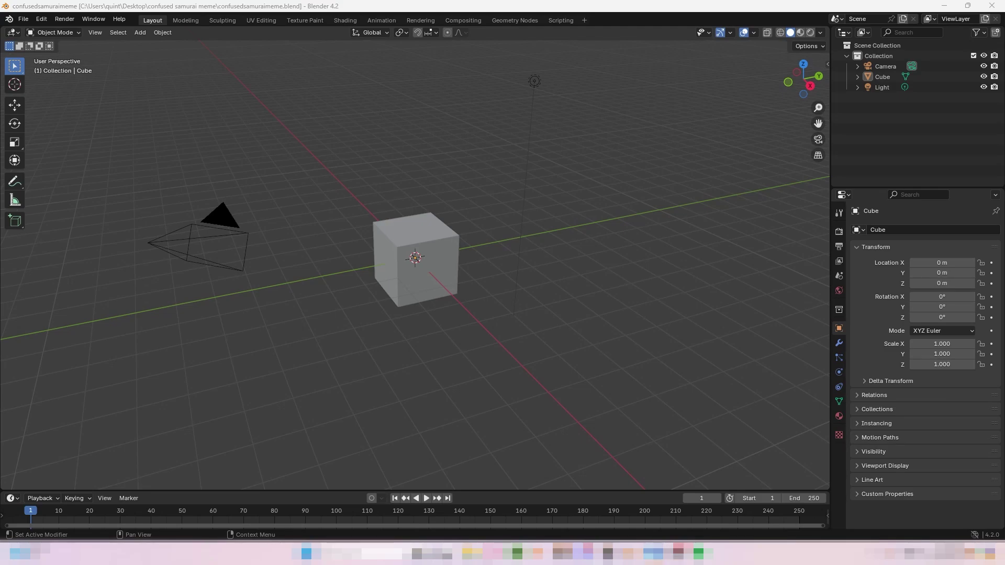
Add the confused cat meme as a reference image and move it aside
key("KP_3")
key("shift+a")
left_click(517, 339)
left_click(674, 419)
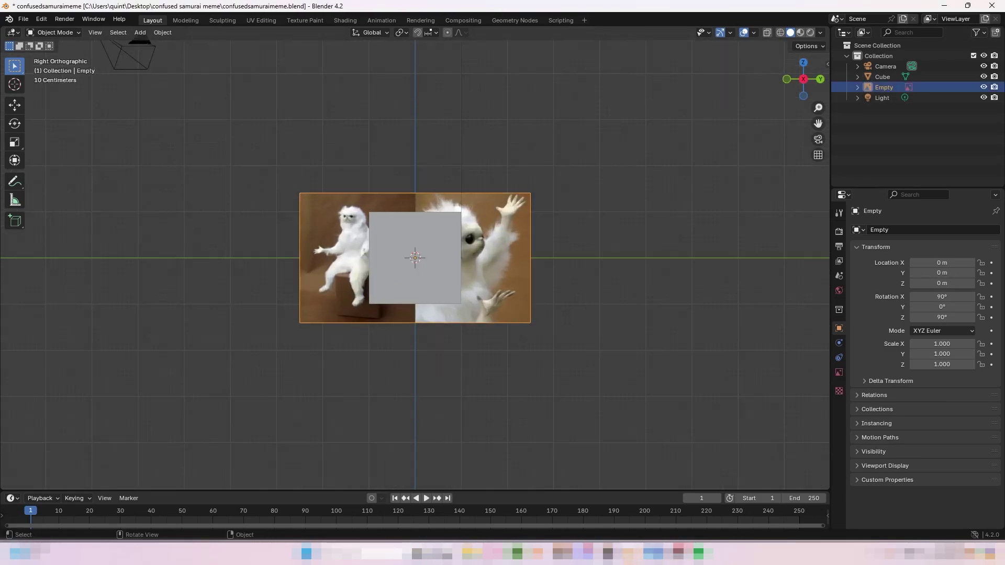
key("g")
left_click(575, 183)
middle_click_drag(419, 262, 340, 235)
Give the cube a new material with the cardboard image as its base colour texture
left_click(261, 278)
left_click(801, 32)
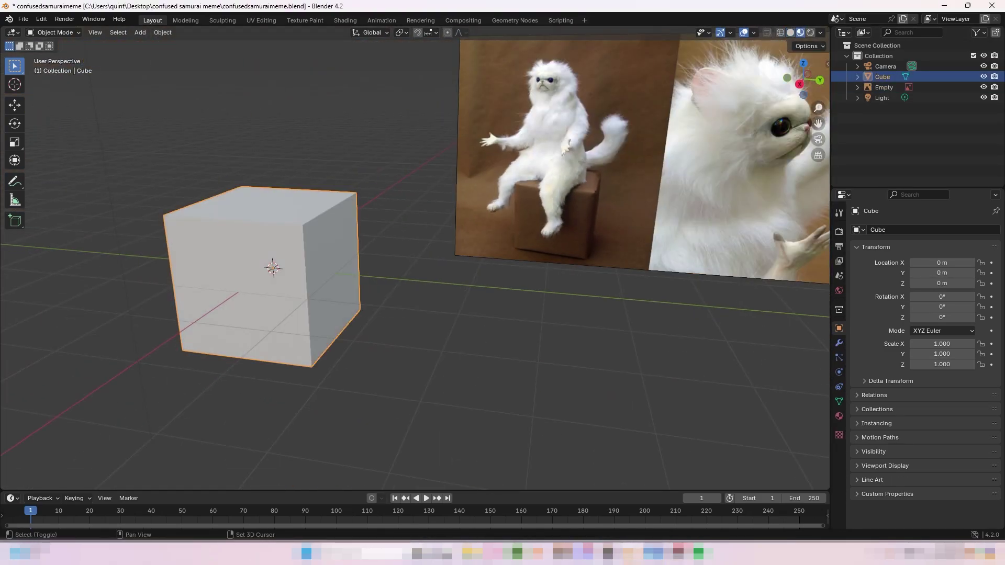
left_click(839, 416)
left_click(922, 231)
left_click(947, 340)
left_click(864, 348)
left_click(978, 353)
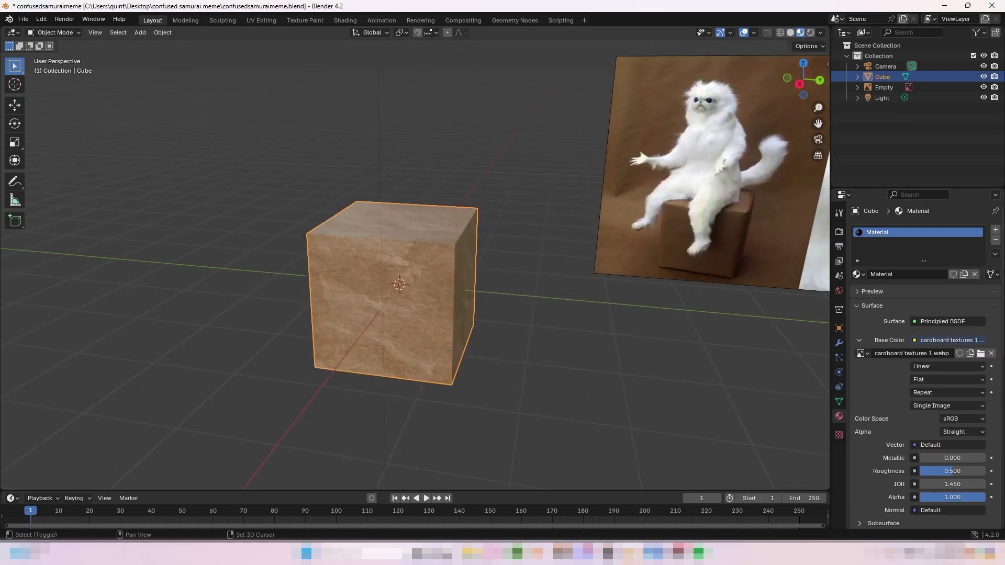
In Edit Mode, bevel the cube's edges and subdivide its mesh
key("Tab")
scroll(414, 262, "up", 4)
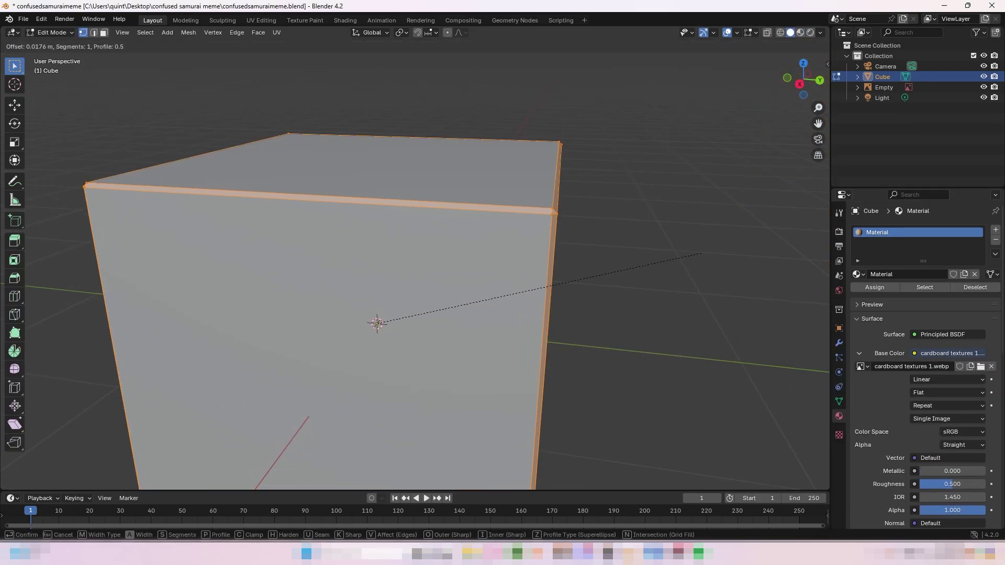
left_click(377, 323)
key("KP_3")
right_click(392, 298)
left_click(393, 301)
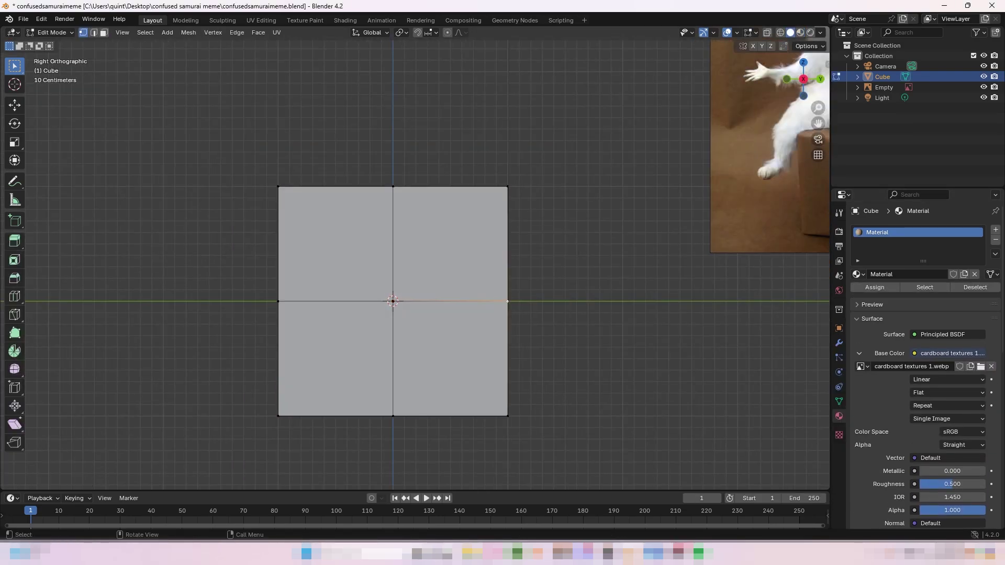
In X-ray, select the middle edges and pinch those vertices inward
key("alt+z")
left_click_drag(303, 286, 557, 304)
left_click(654, 360)
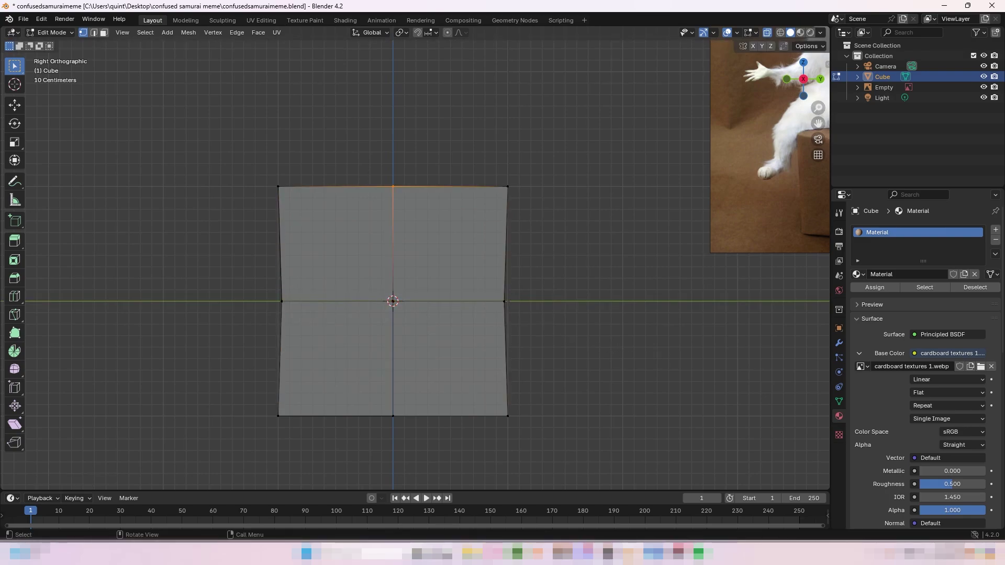
middle_click_drag(393, 261, 445, 251)
key("KP_3")
left_click(506, 243, "shift")
key("KP_3")
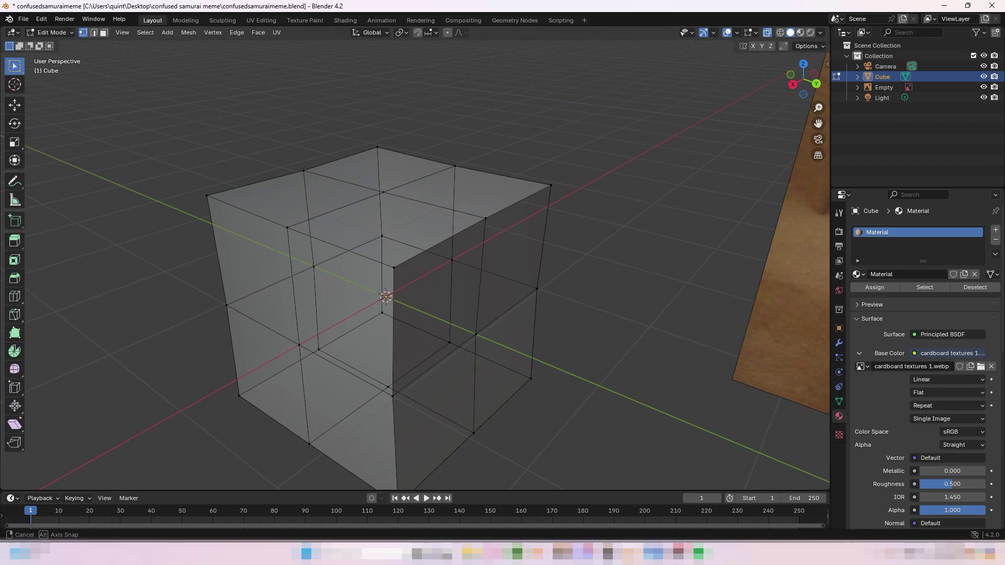
Give all of the cube's edges a thin bevel, then deselect everything
key("a")
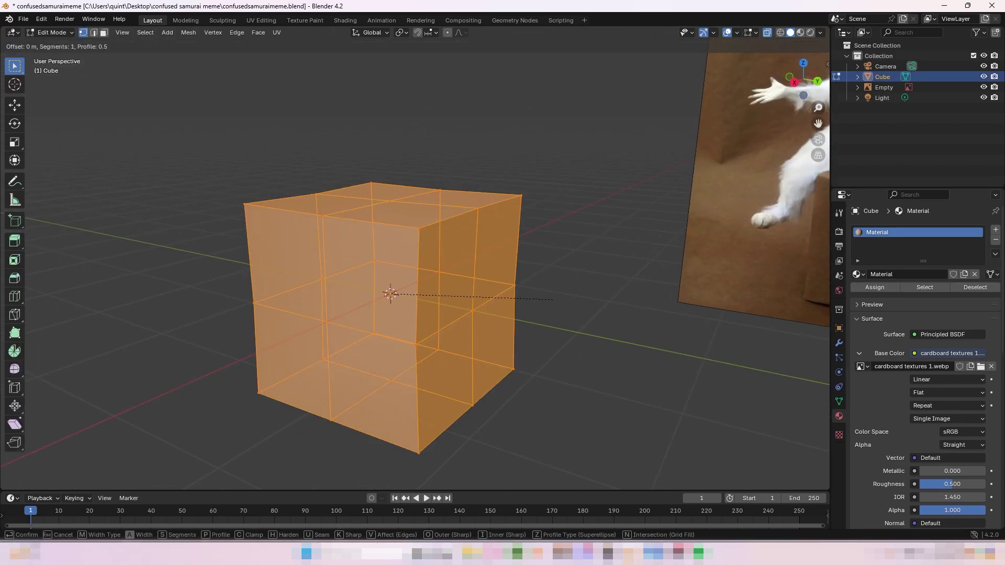
key("ctrl+b")
key("Return")
key("alt+a")
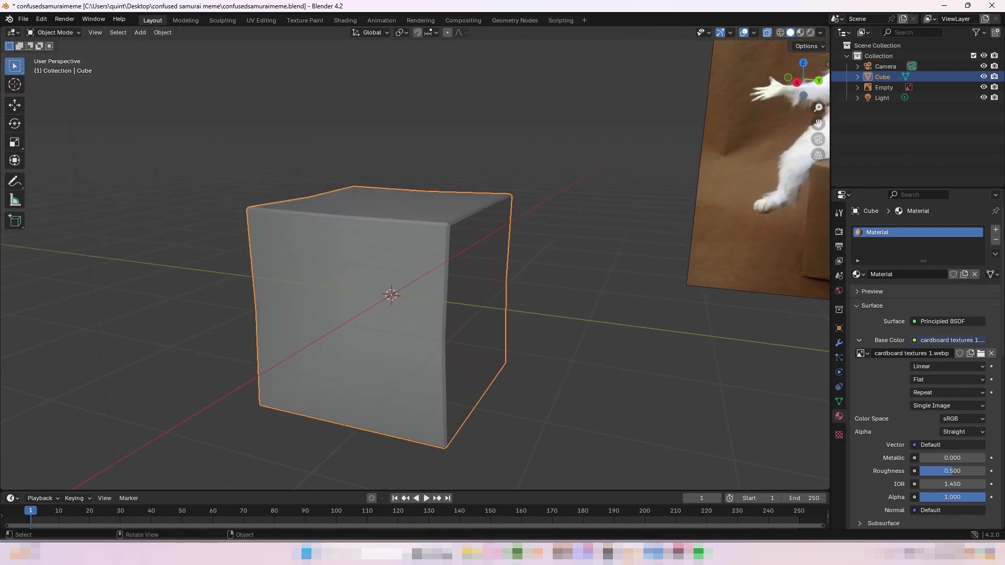
Unwrap the box's UVs with a UV editor open on the left
left_click(35, 84)
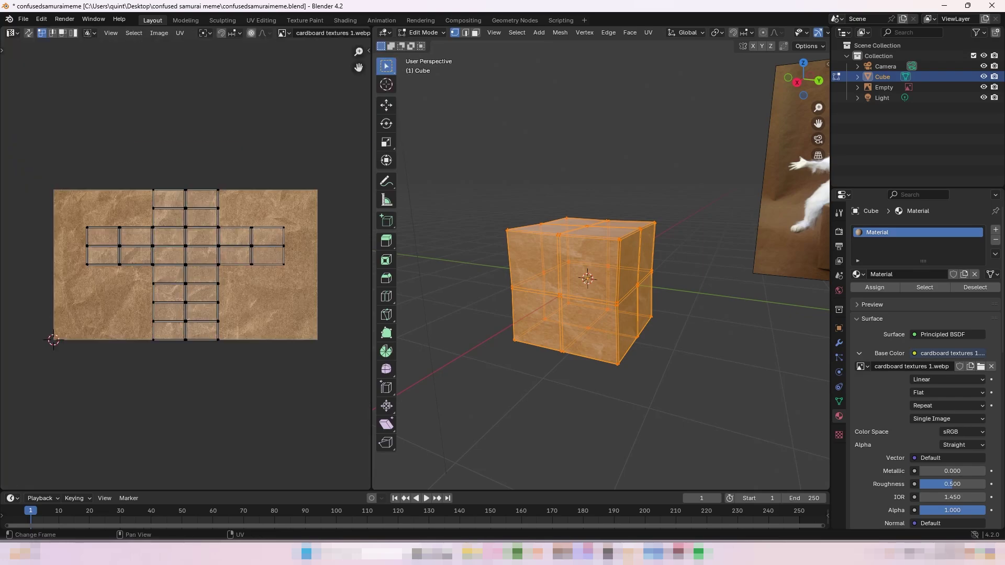
key("u")
key("Tab")
middle_click_drag(602, 288, 659, 285)
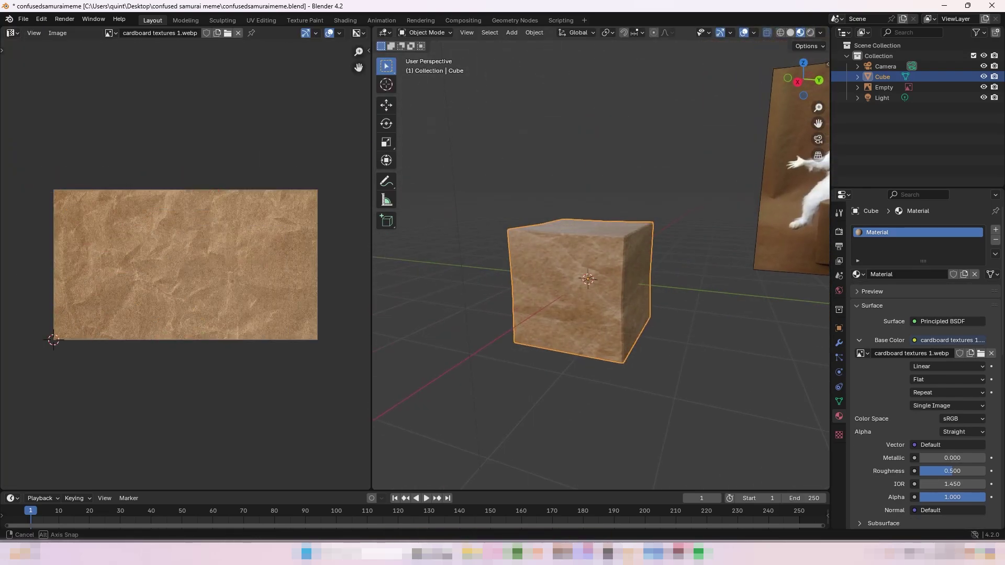
Raise the box material's roughness to 0.894 and make its sheen tint white
scroll(921, 366, "down", 2)
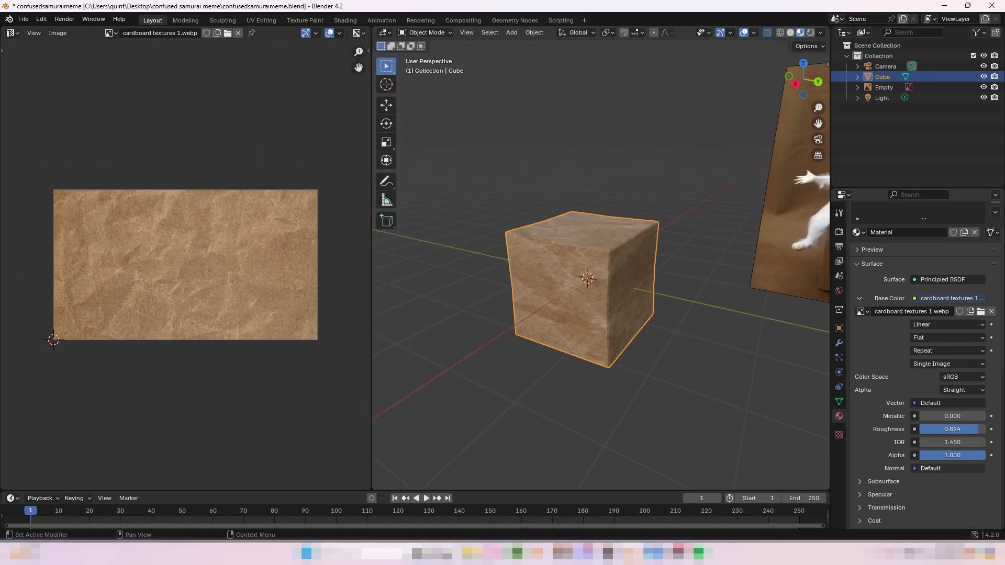
scroll(890, 429, "down", 5)
left_click(877, 429)
left_click(953, 468)
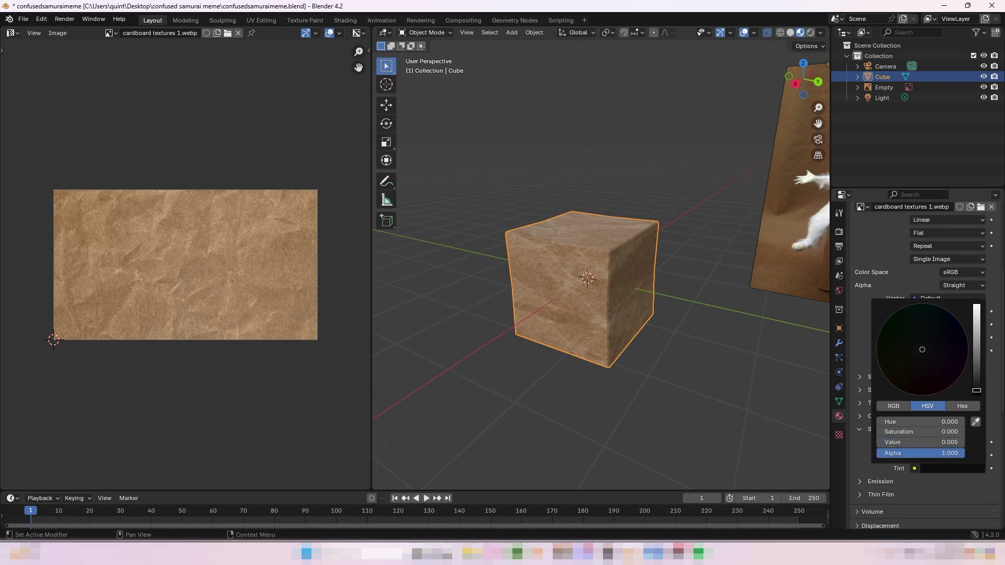
left_click_drag(977, 391, 976, 304)
scroll(921, 367, "up", 10)
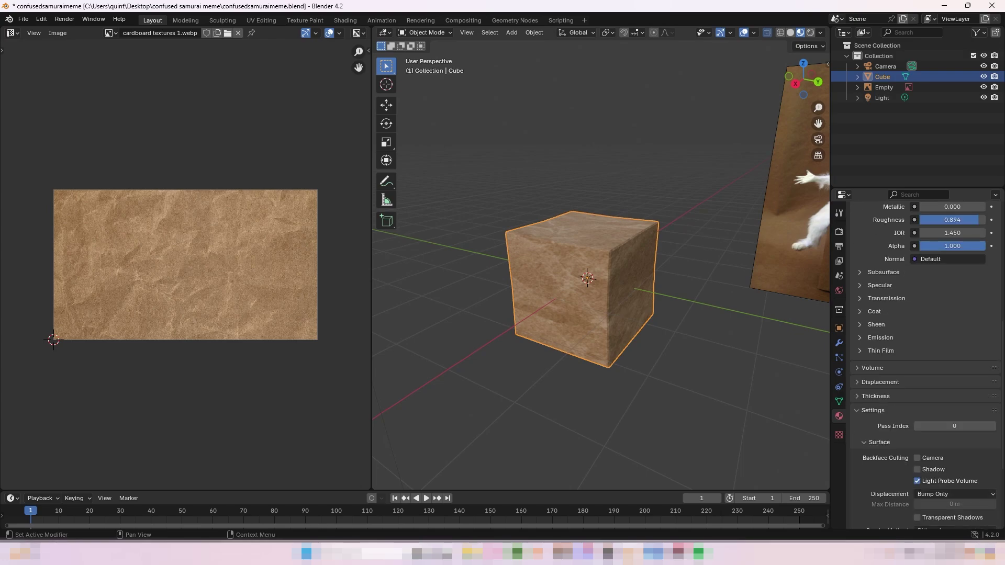
Save the file and add a ground plane to the scene
key("ctrl+s")
middle_click_drag(587, 283, 628, 200)
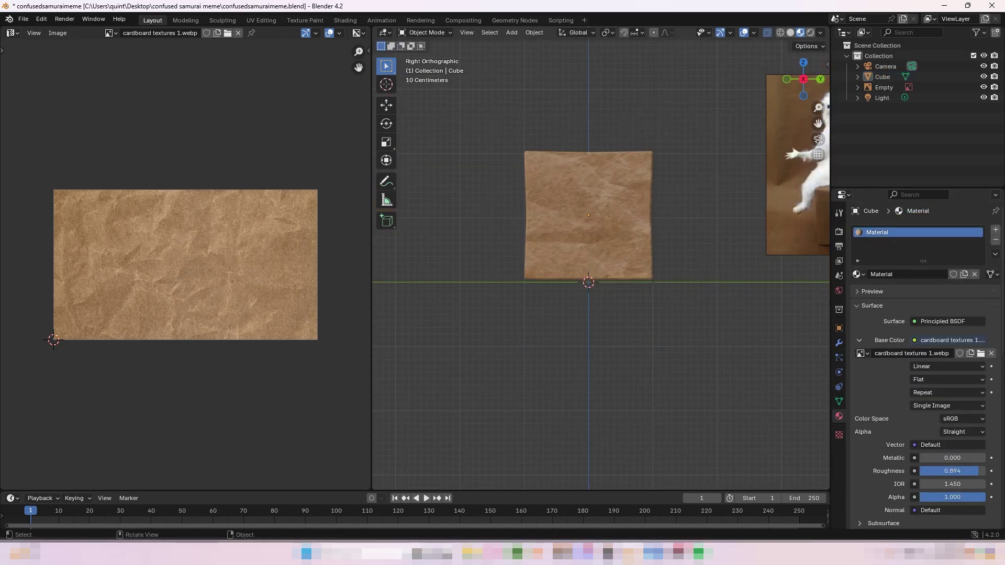
key("shift+a")
left_click(701, 200)
Extrude the plane's back edge up into a wall and bevel the floor-wall corner into a curve
key("Tab")
key("ctrl+KP_1")
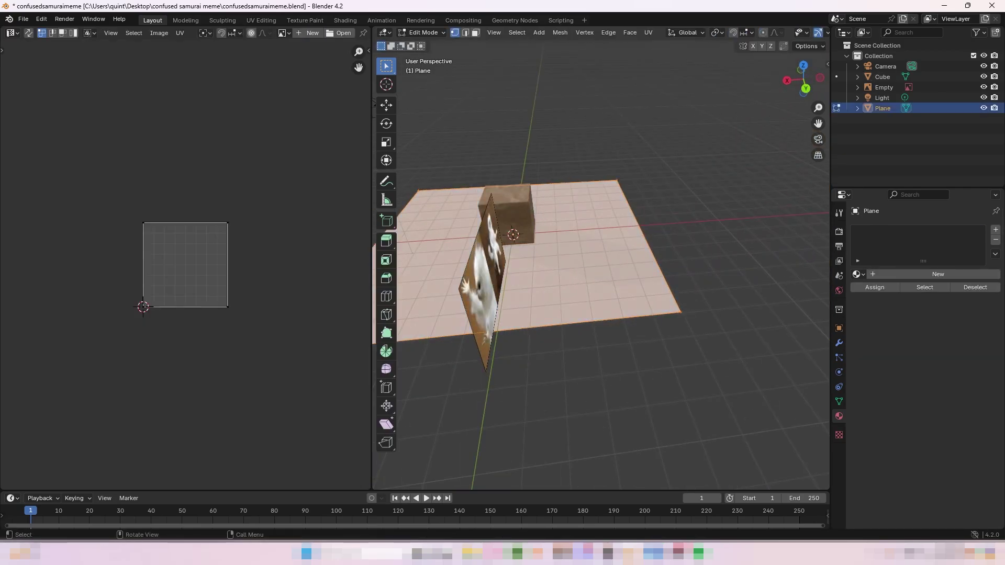
key("Return")
middle_click_drag(602, 262, 576, 235)
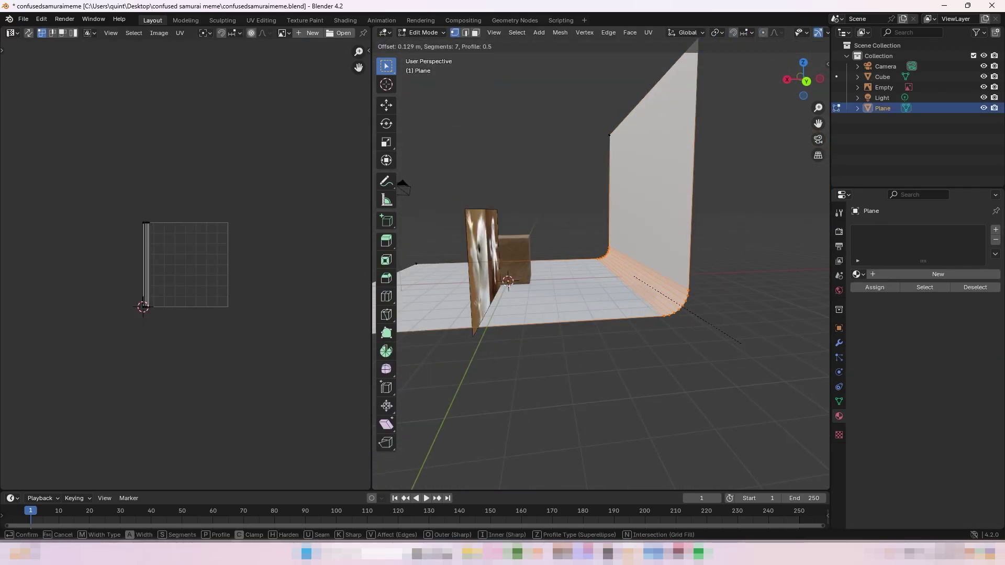
key("Return")
key("Tab")
middle_click_drag(753, 351, 681, 314)
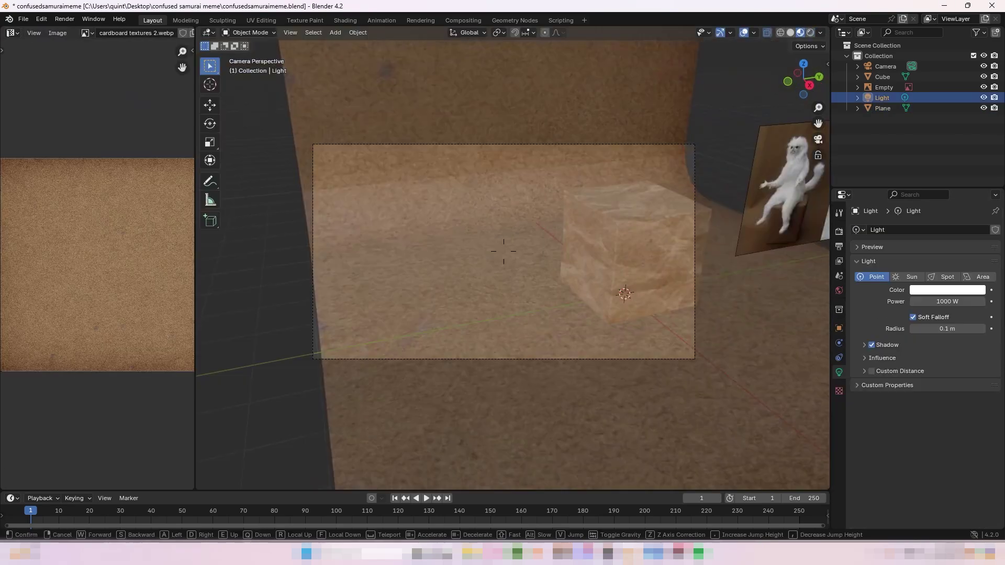
Walk the camera round to face the backdrop head-on, leave Edit Mode and save
key("d")
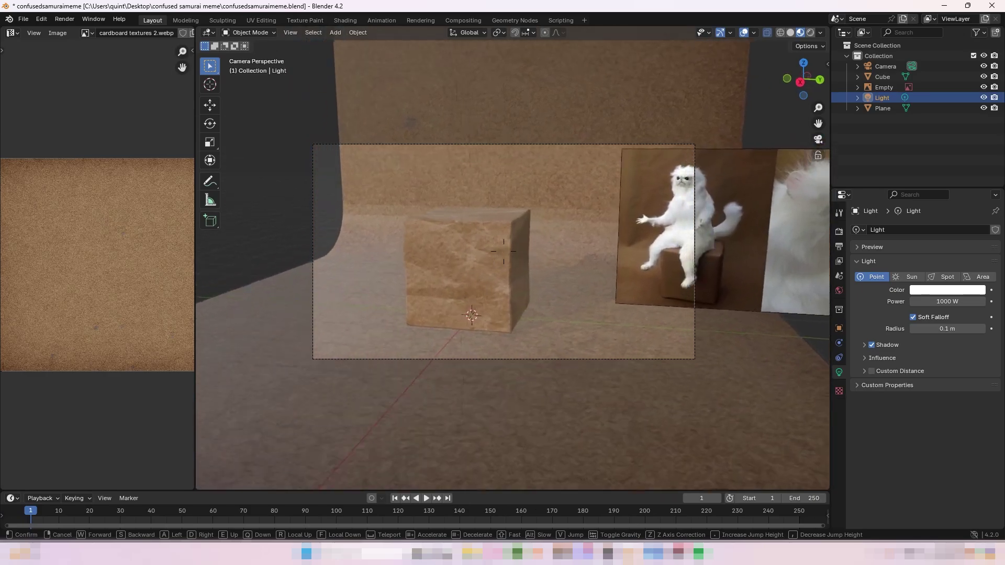
key("a")
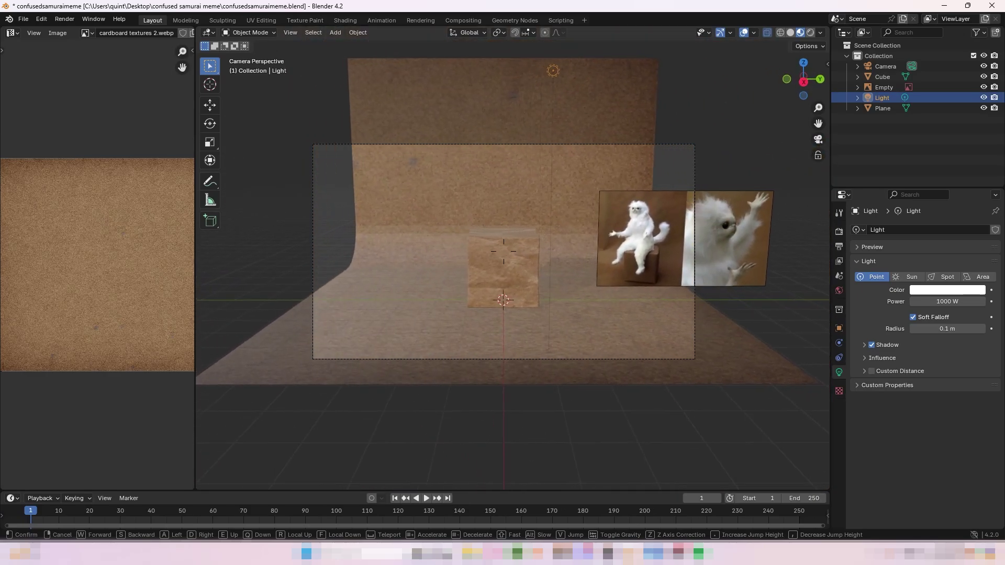
key("Escape")
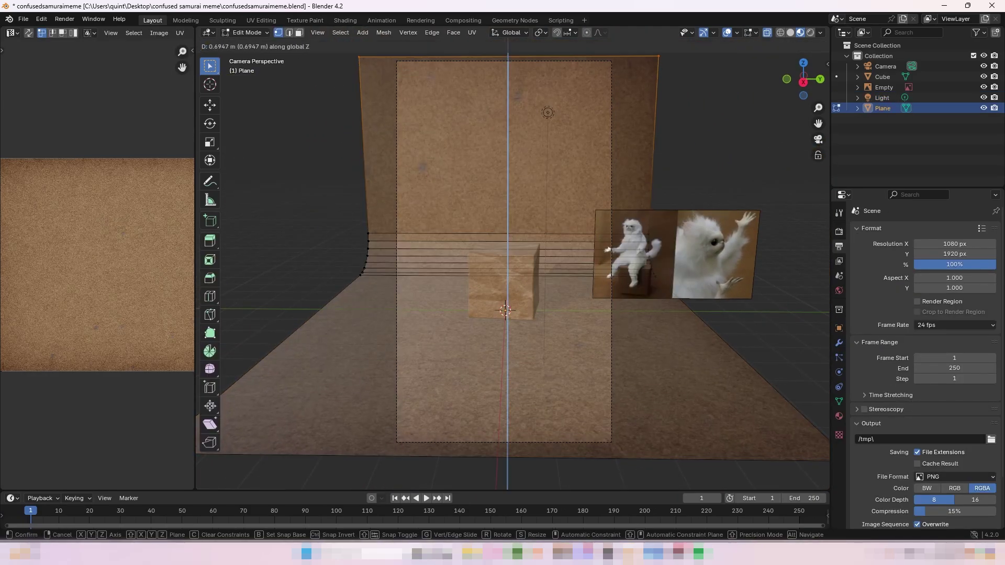
key("Tab")
middle_click_drag(513, 262, 513, 293, "ctrl")
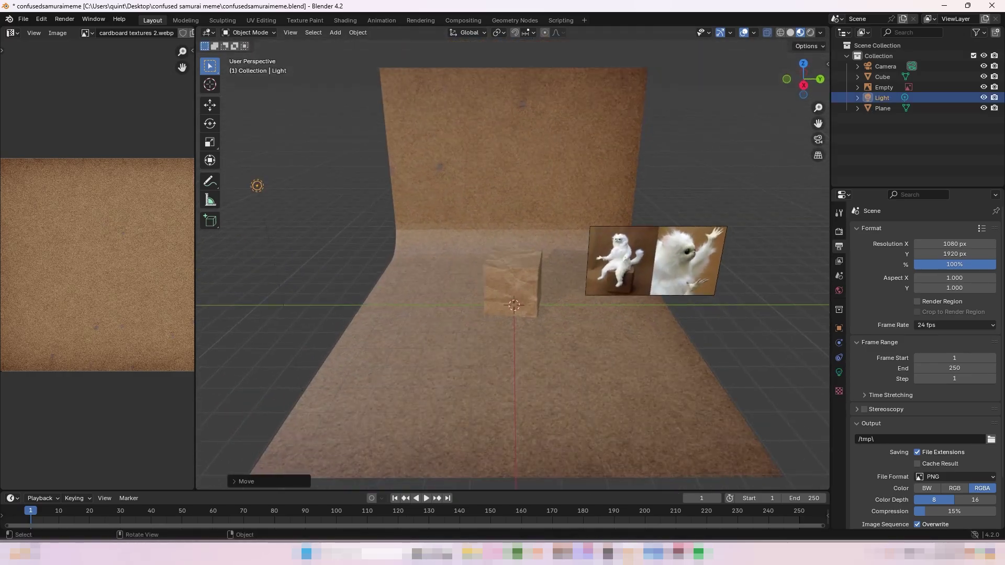
key("ctrl+s")
Append the samurai's bones and Sam1.001 collections, then select its Armature
left_click(23, 19)
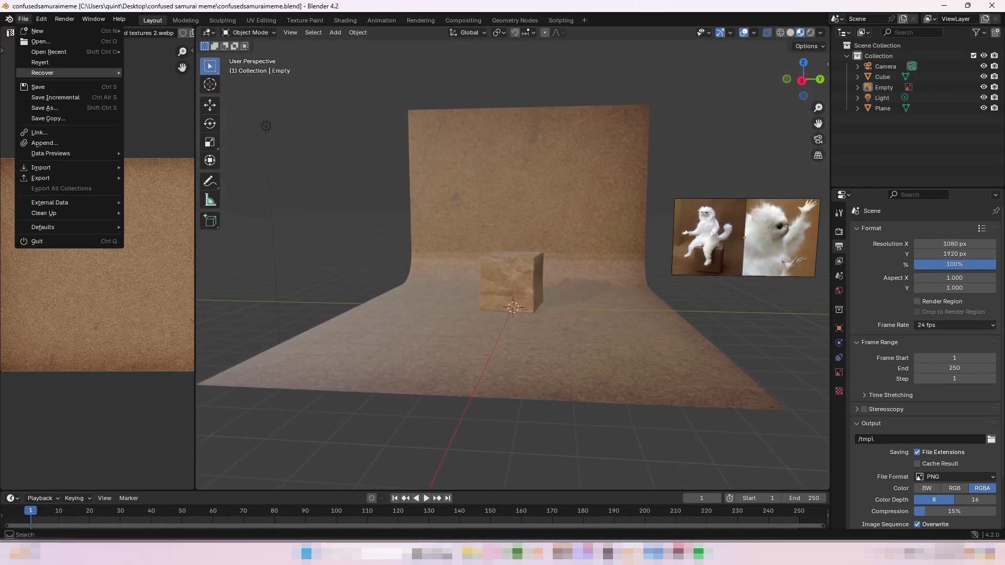
left_click(52, 118)
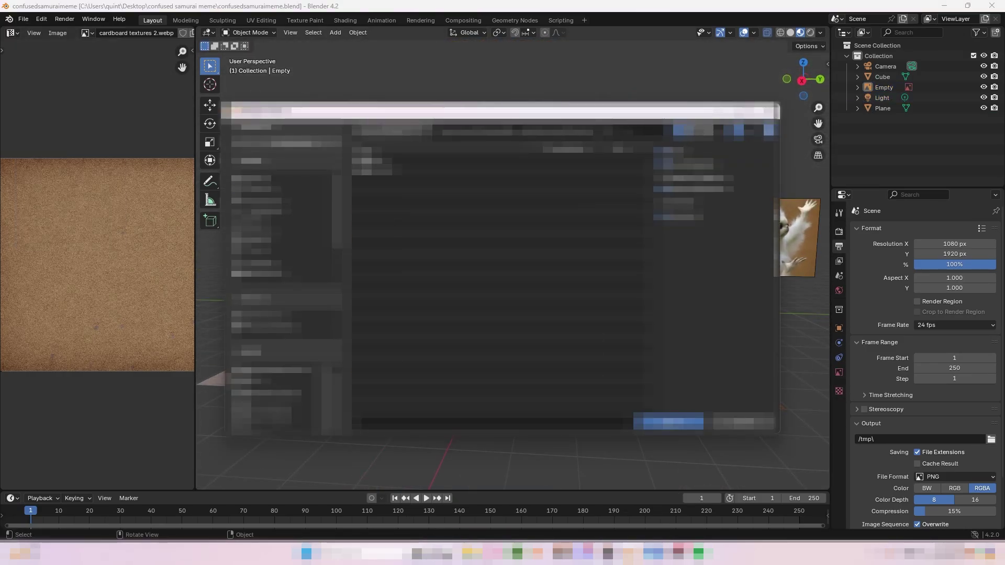
key("Return")
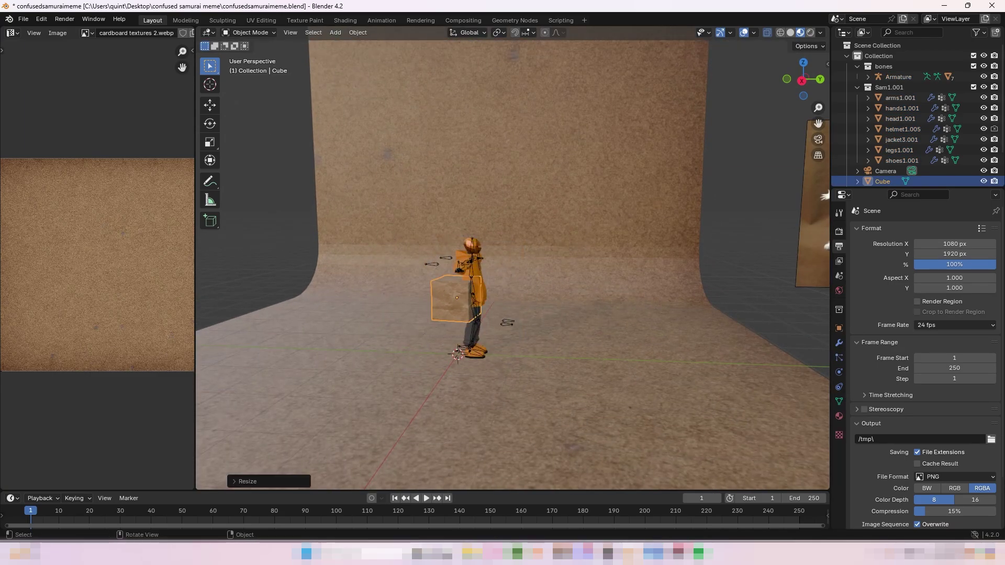
key("KP_3")
key("s")
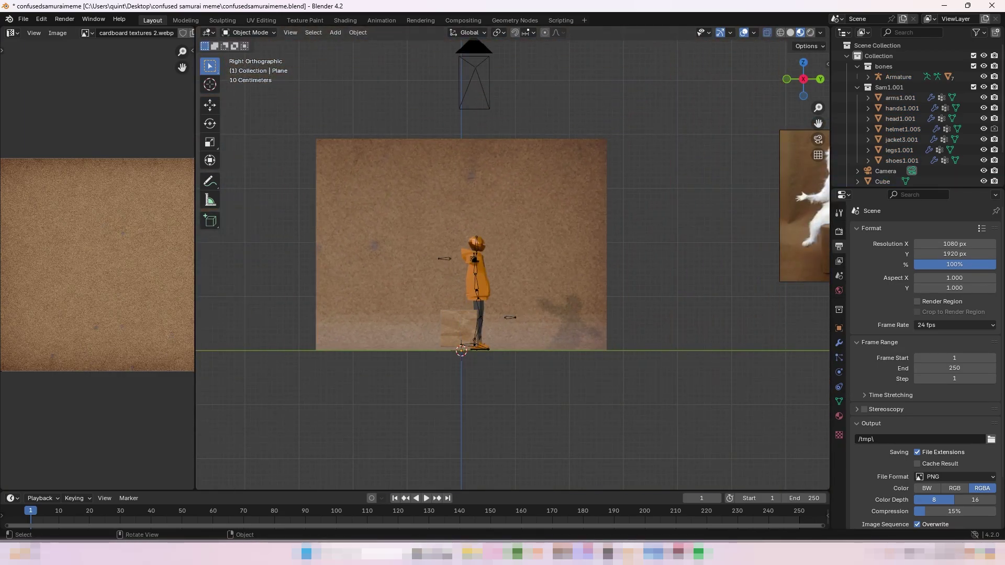
middle_click_drag(512, 262, 586, 241)
scroll(513, 262, "up", 3)
left_click(899, 77)
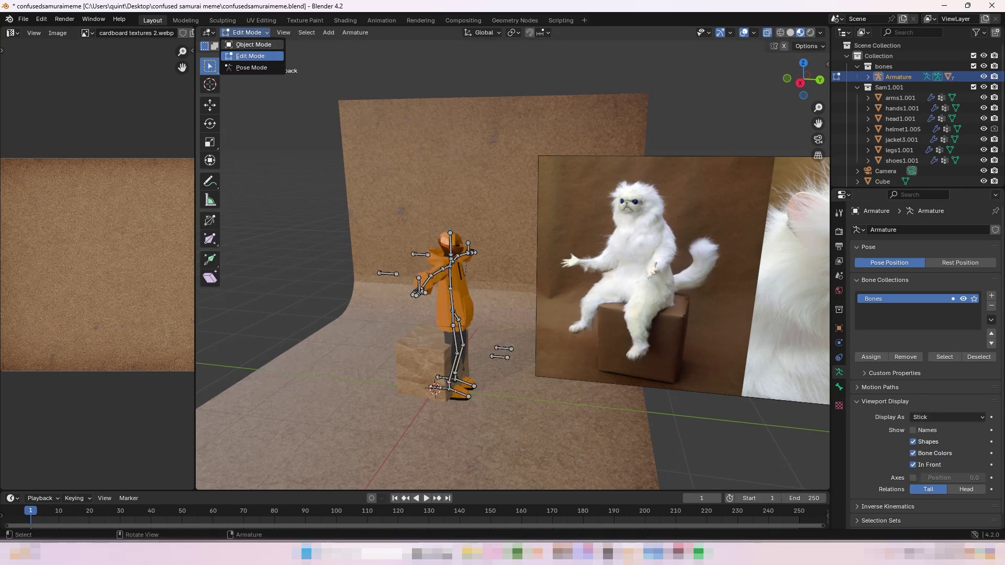
Rotate the samurai and its jacket around Z to face the front
left_click(254, 45)
left_click(452, 294, "shift")
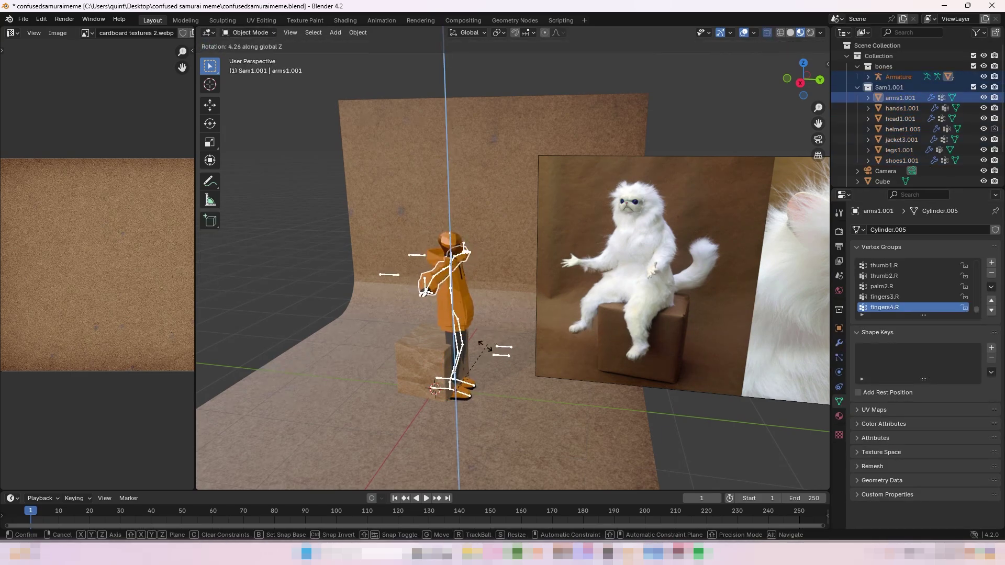
left_click(487, 449)
middle_click_drag(488, 449, 549, 418)
key("r")
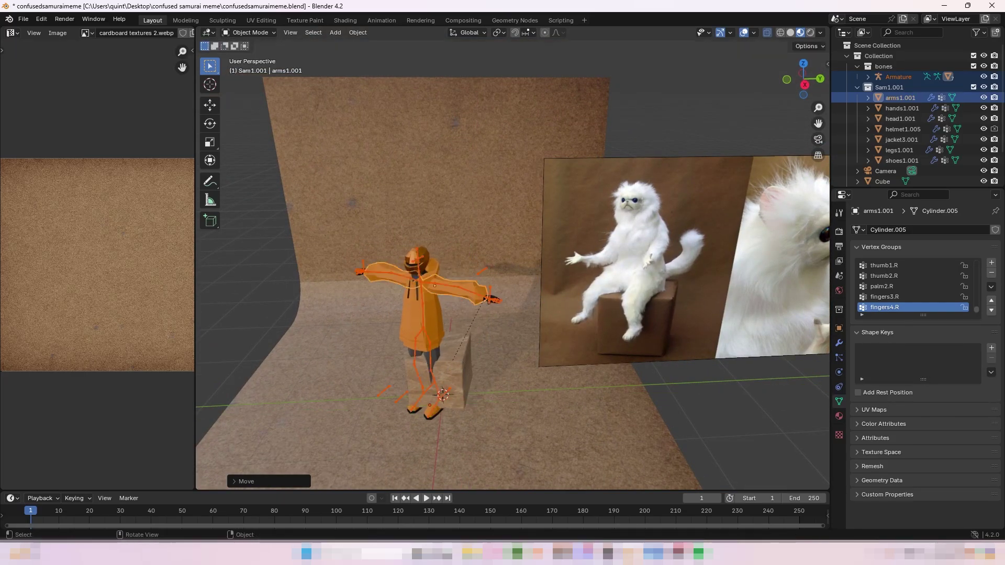
Put the armature into Pose Mode and orbit to a front view of the figure
left_click(898, 77)
key("ctrl+Tab")
middle_click_drag(513, 262, 576, 252)
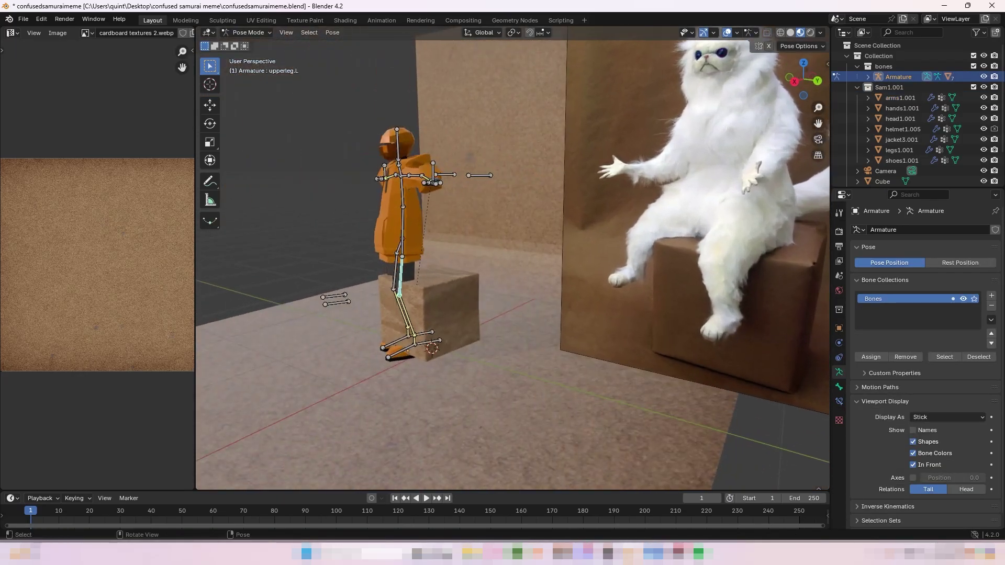
scroll(513, 261, "up", 3)
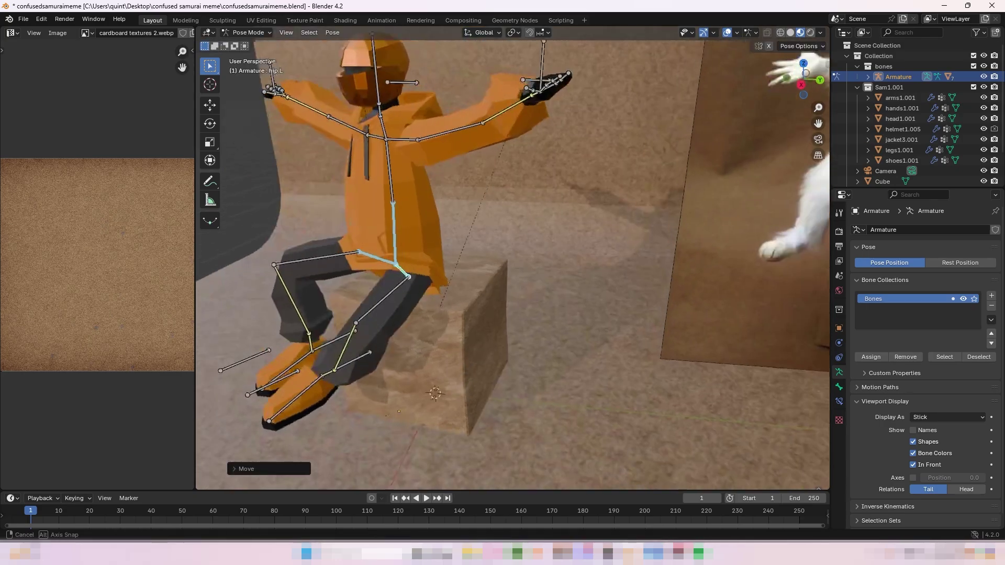
middle_click_drag(513, 262, 576, 262)
Try out poses by moving the left hip, right ankle control and torso bones
left_click(469, 302, "shift")
key("g")
key("Return")
middle_click_drag(503, 314, 576, 314)
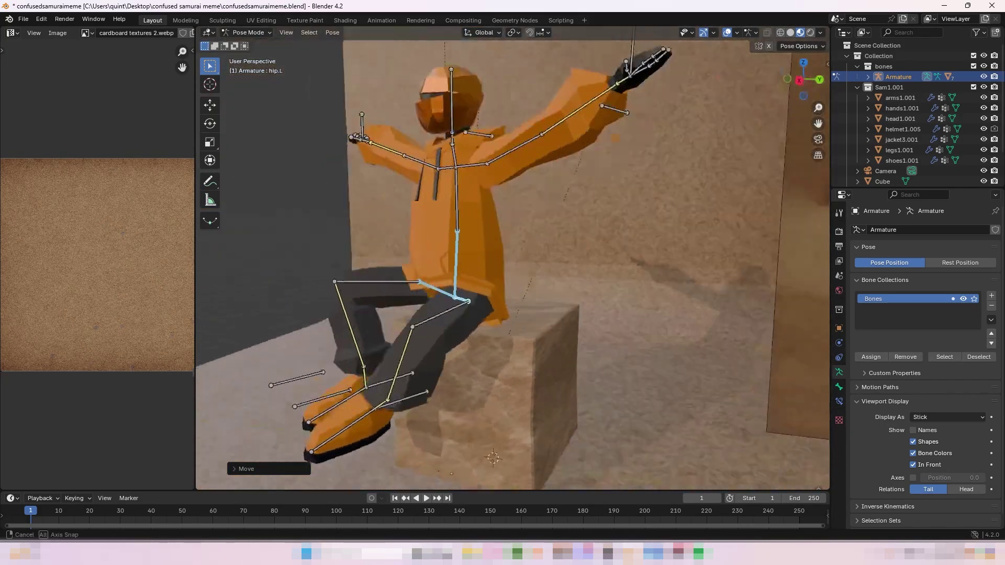
left_click(505, 413)
mouse_move(503, 314)
middle_mouse_down()
mouse_move(555, 293)
mouse_move(523, 314)
middle_mouse_up()
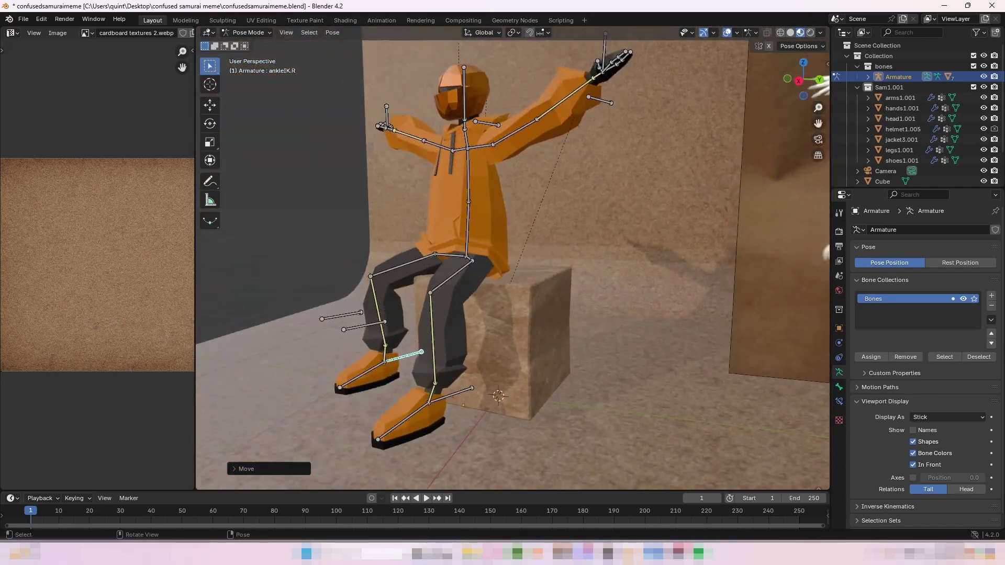
left_click(466, 157)
key("g")
left_click(466, 78)
Scale the cardboard box up by about 1.226 and drop it onto the floor
key("ctrl+Tab")
left_click(524, 340)
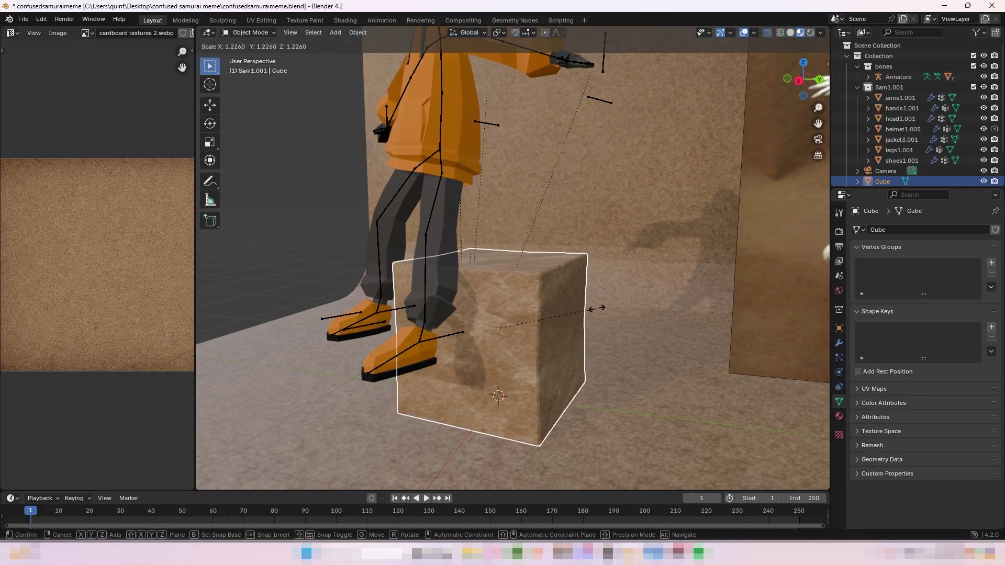
key("s")
key("Return")
key("KP_3")
key("Return")
scroll(445, 356, "down", 4)
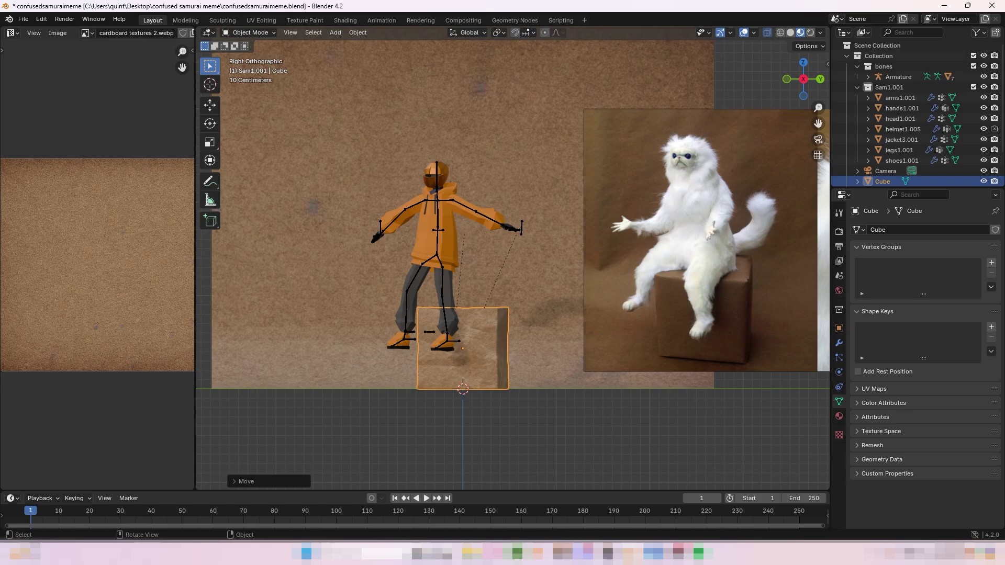
Confirm the box's floor placement and select the samurai's armature for posing
key("Return")
middle_click_drag(471, 262, 523, 236)
left_click(445, 262)
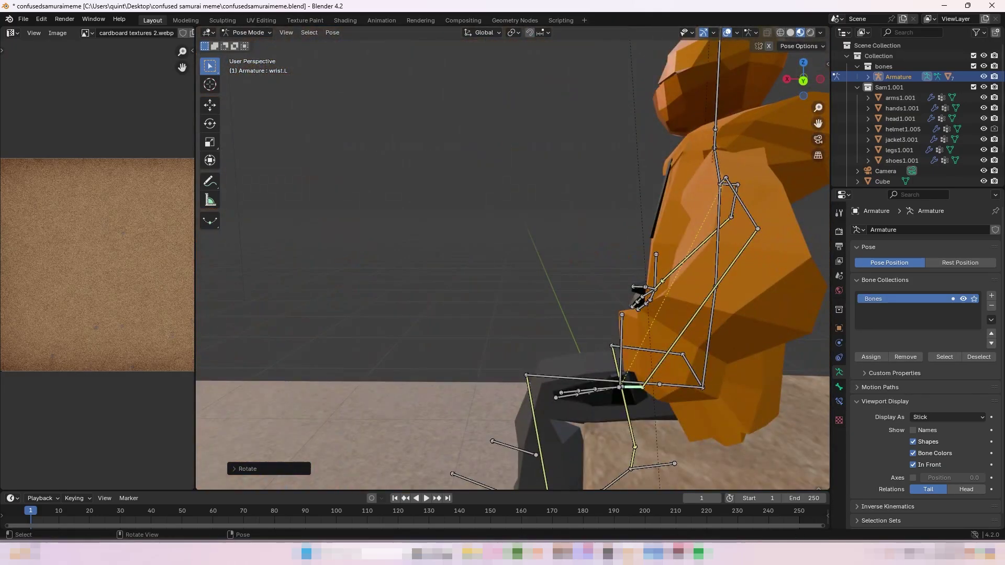
Check the camera view, then rotate the samurai's left palm and fingers
key("KP_0")
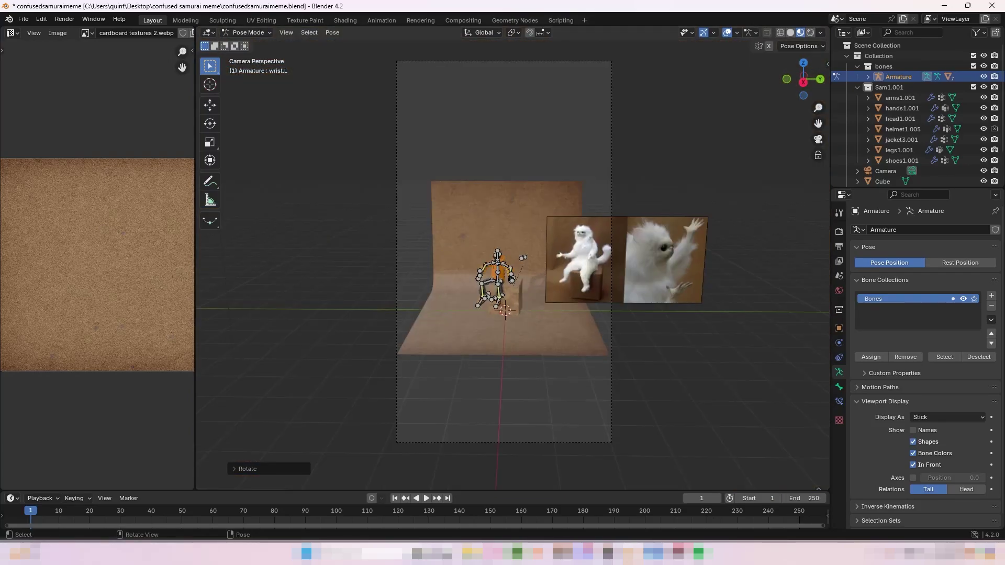
key("w")
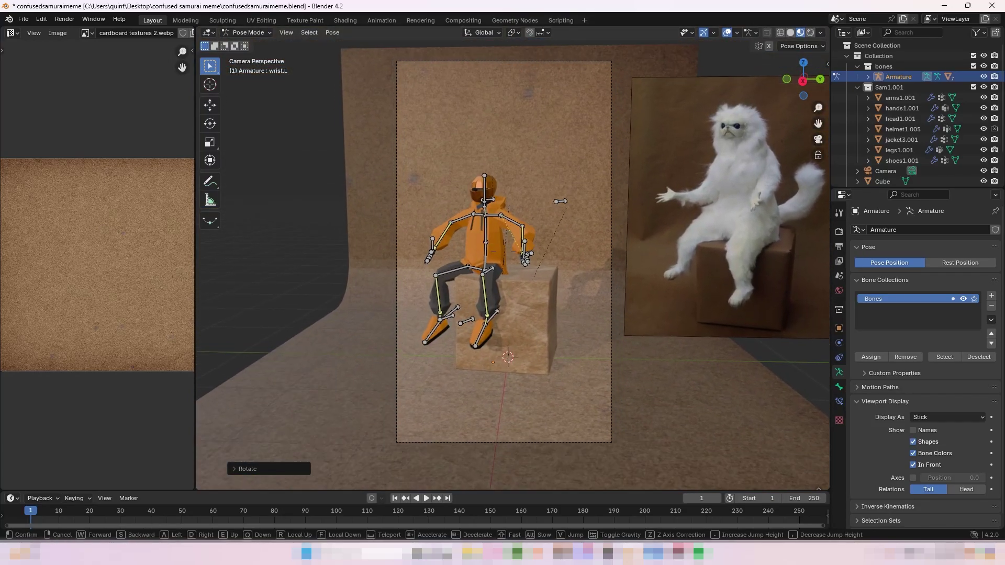
key("w")
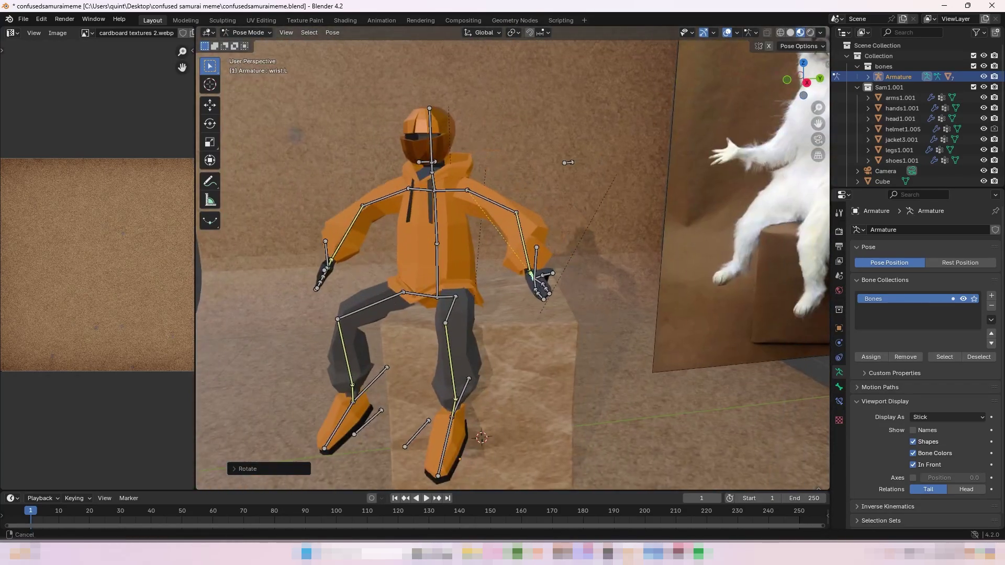
left_click(537, 280)
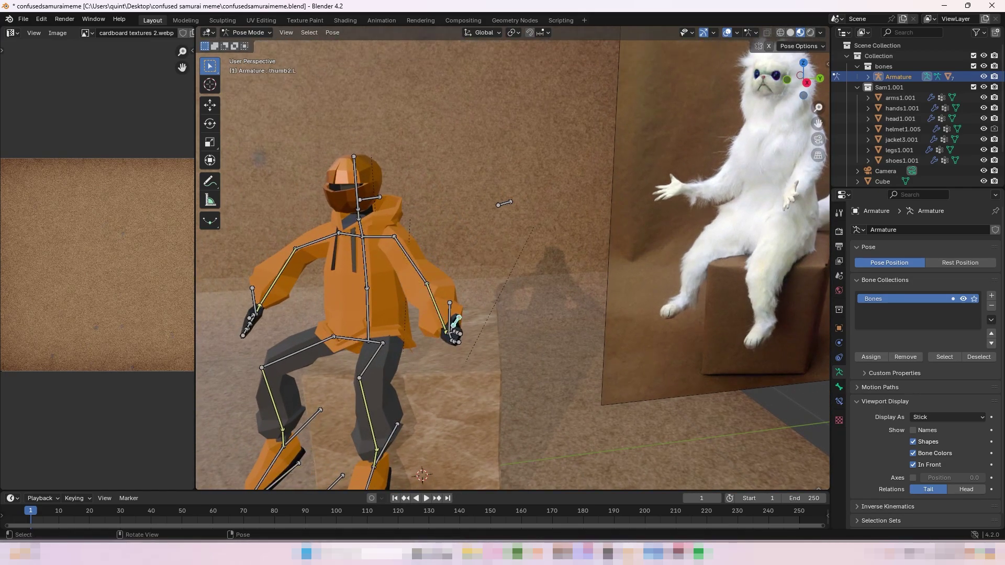
key("KP_Decimal")
key("r")
left_click(603, 336)
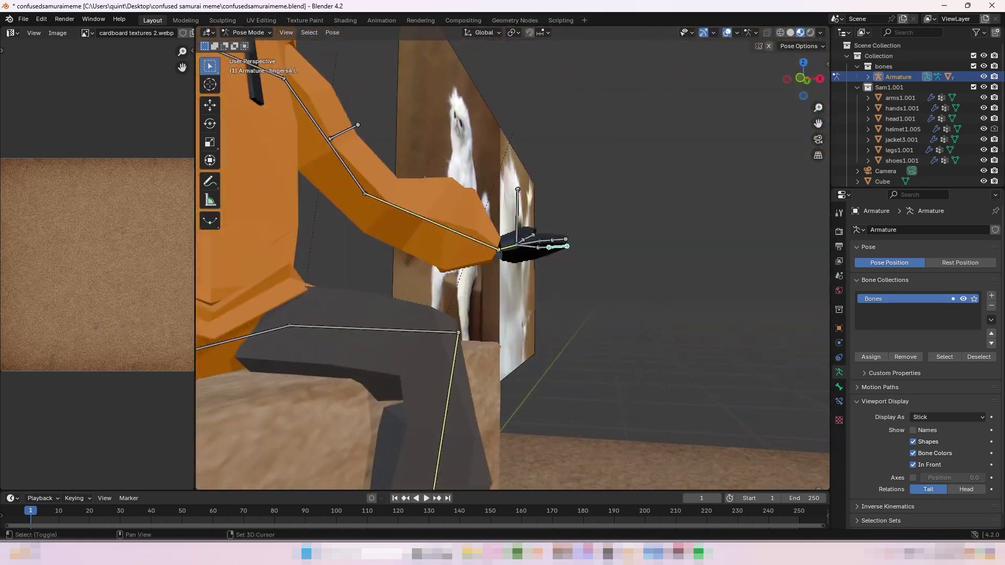
mouse_move(471, 209)
middle_mouse_down()
mouse_move(394, 114)
mouse_move(471, 157)
middle_mouse_up()
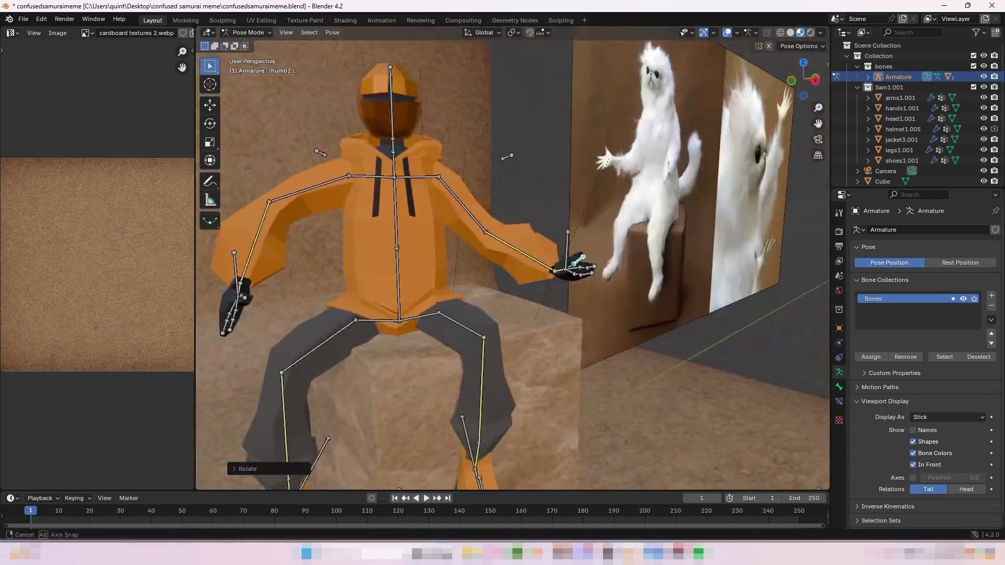
Rotate the right upper arm and adjust the left wrist control
left_click(299, 187)
key("r")
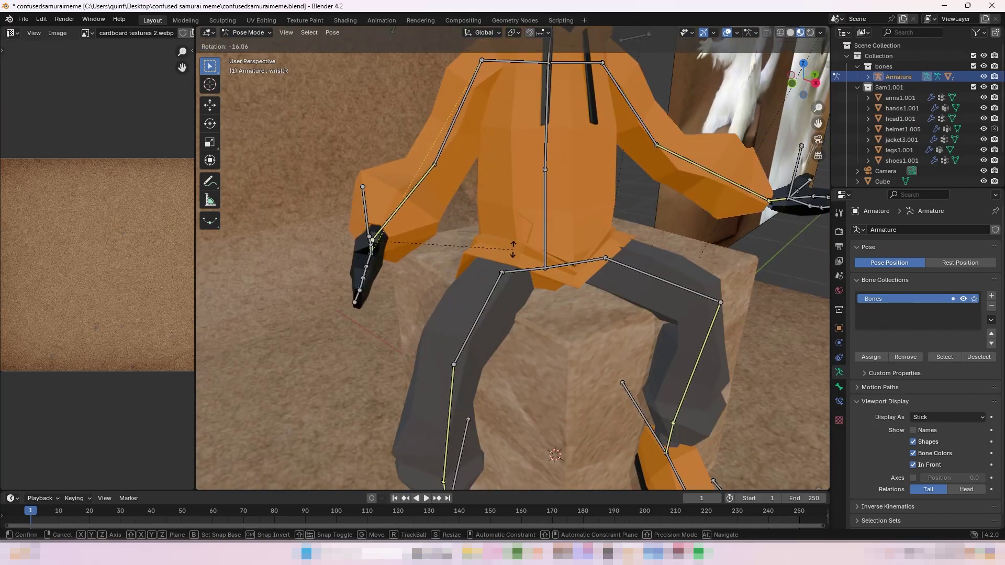
left_click(513, 250)
left_click(370, 240)
left_click(547, 116)
middle_click_drag(548, 116, 471, 157)
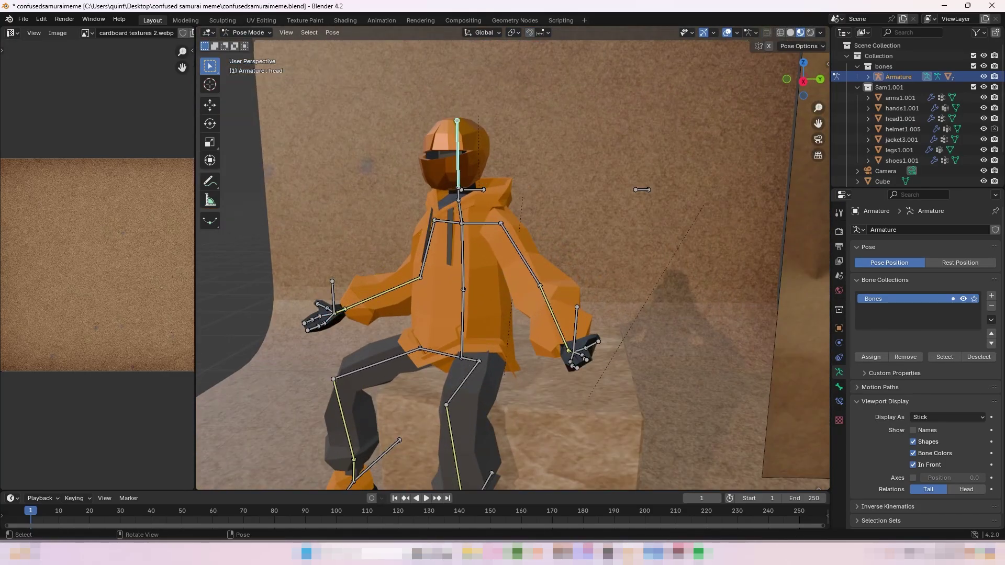
left_click(642, 190)
middle_click_drag(641, 190, 575, 209)
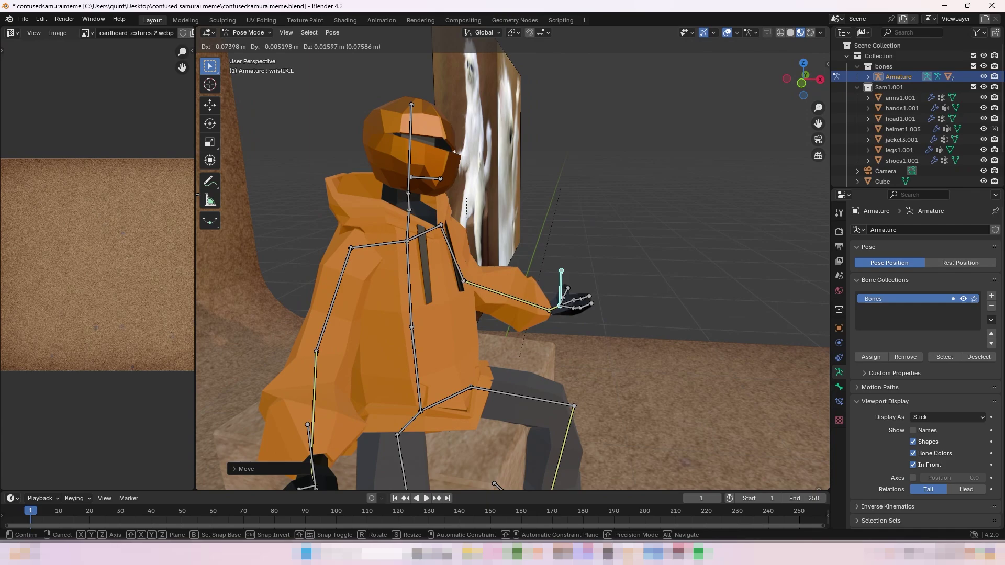
Rotate the neck, pick the left ankle bone, and frame the samurai in camera view
left_click(570, 293)
middle_click_drag(571, 293, 273, 179)
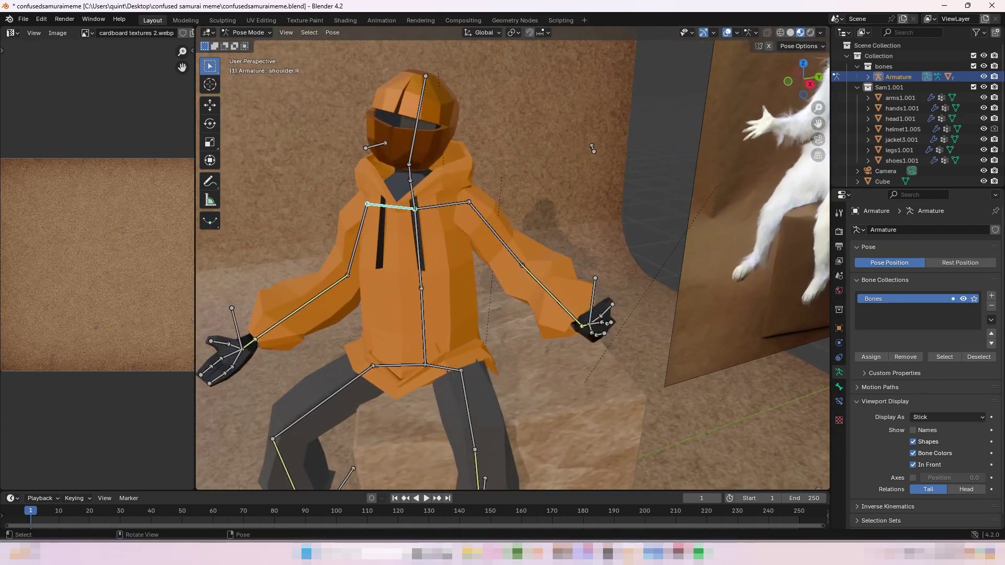
left_click(515, 169)
mouse_move(514, 169)
middle_mouse_down()
mouse_move(449, 404)
mouse_move(460, 403)
mouse_move(398, 403)
middle_mouse_up()
left_click(449, 403)
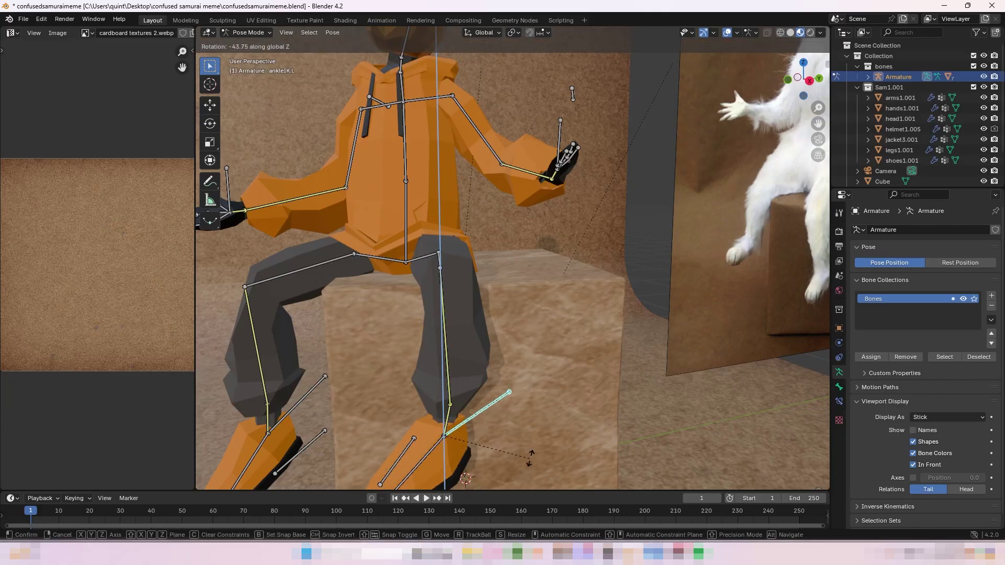
key("KP_0")
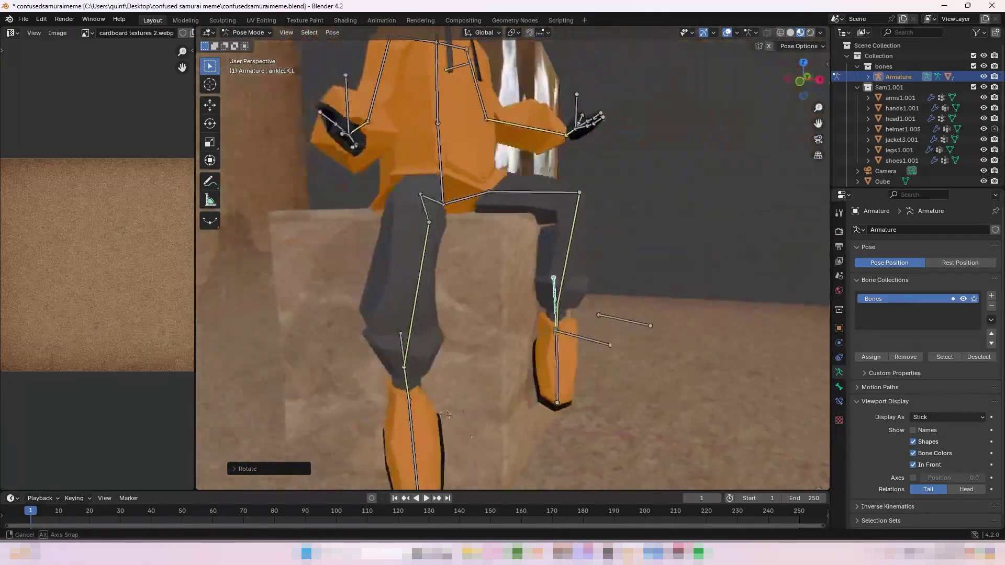
scroll(502, 251, "down", 1)
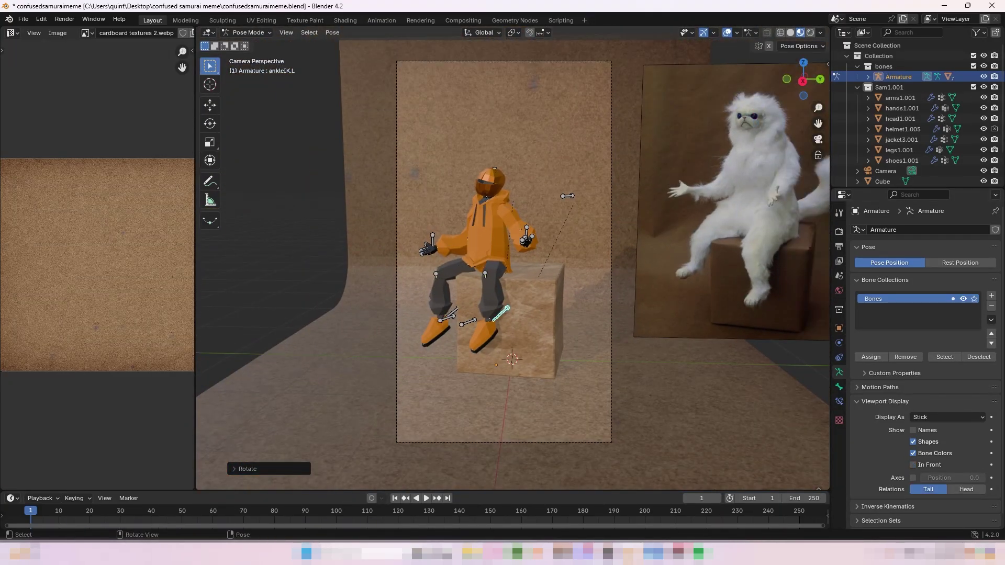
Undo the accidental rescaling of the cardboard box
key("ctrl+Tab")
left_click(539, 299)
key("s")
key("ctrl+z")
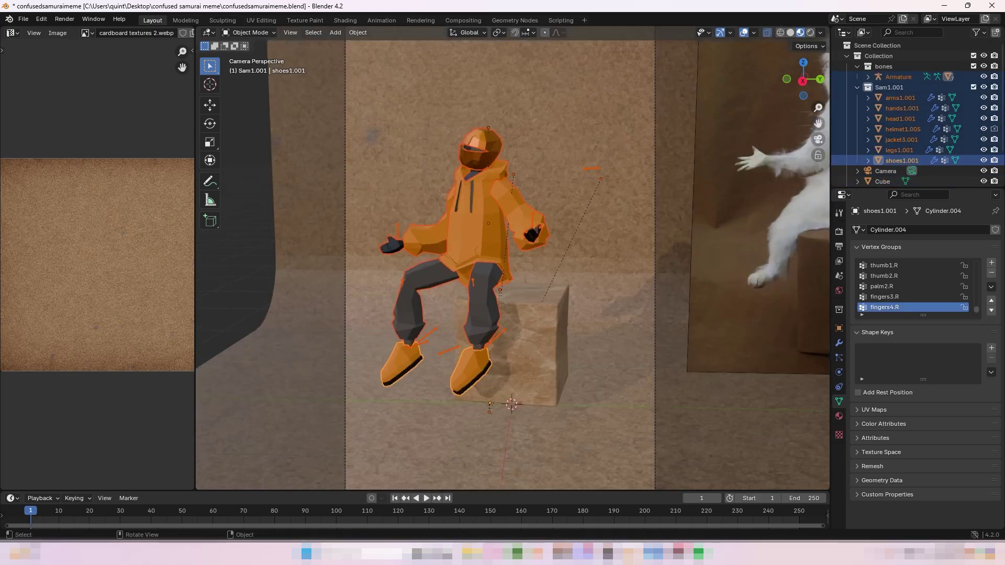
mouse_move(513, 256)
middle_mouse_down()
mouse_move(597, 235)
mouse_move(523, 259)
mouse_move(450, 261)
mouse_move(523, 262)
middle_mouse_up()
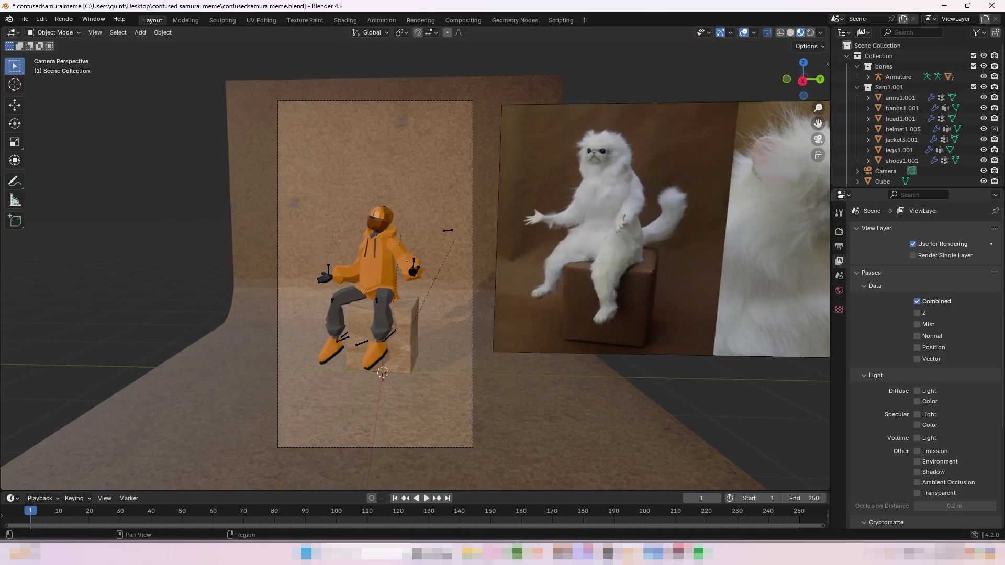
Set the render resolution to 1000 × 1000 px and preview the camera shot in Rendered shading
left_click(839, 231)
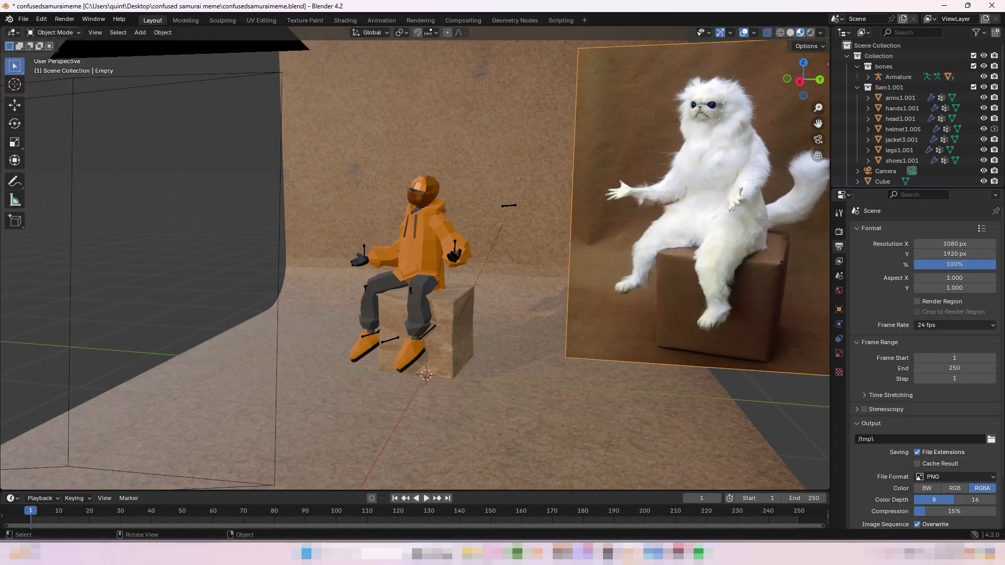
scroll(955, 231, "down", 1)
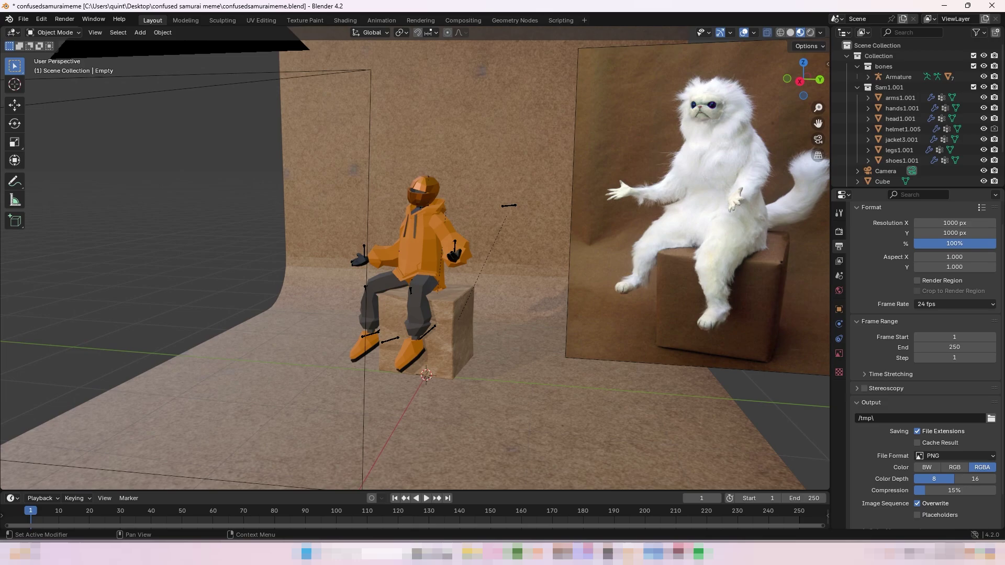
key("KP_0")
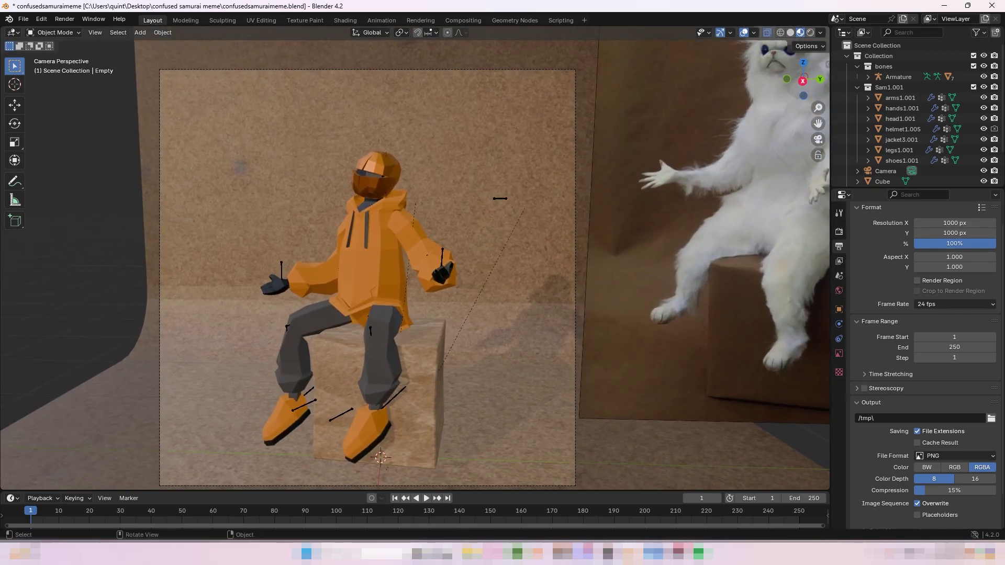
left_click(810, 32)
scroll(398, 261, "down", 2)
Set the light's power to 10000 W, make it an area light, and move it toward the character
scroll(916, 116, "down", 3)
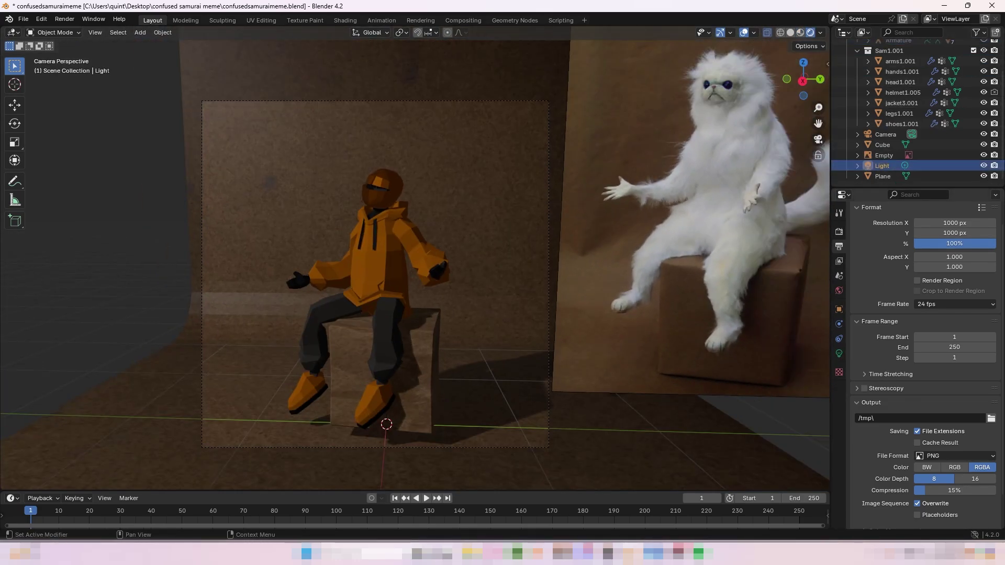
left_click(882, 166)
double_click(947, 302)
type("10000")
key("Return")
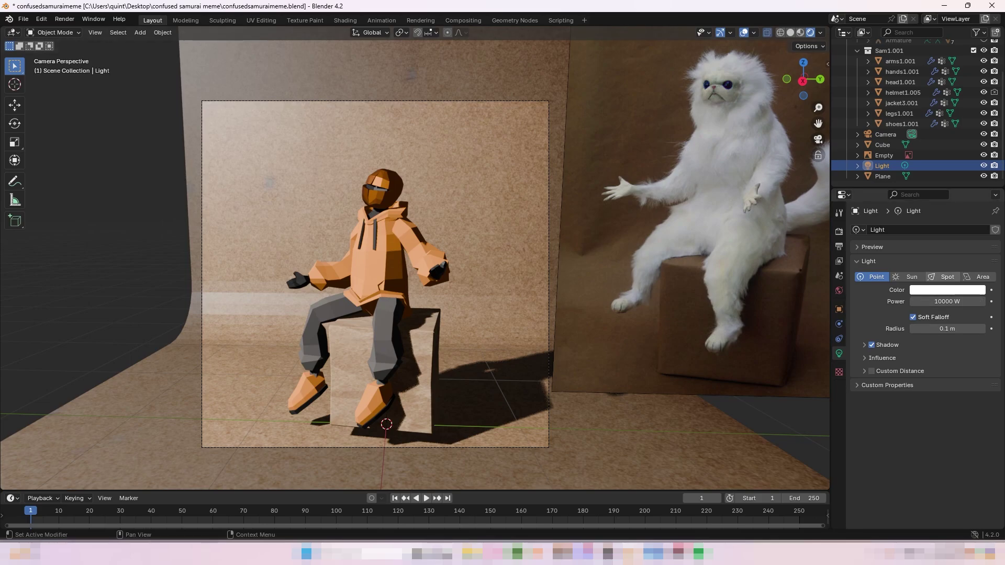
left_click(979, 277)
key("KP_0")
key("KP_0")
key("KP_0")
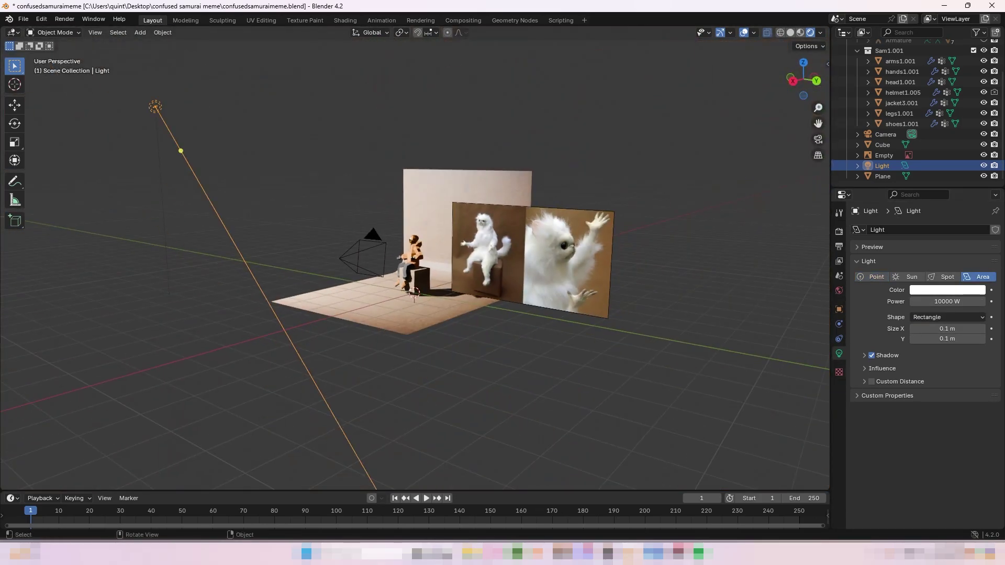
left_click_drag(155, 108, 348, 218)
key("KP_0")
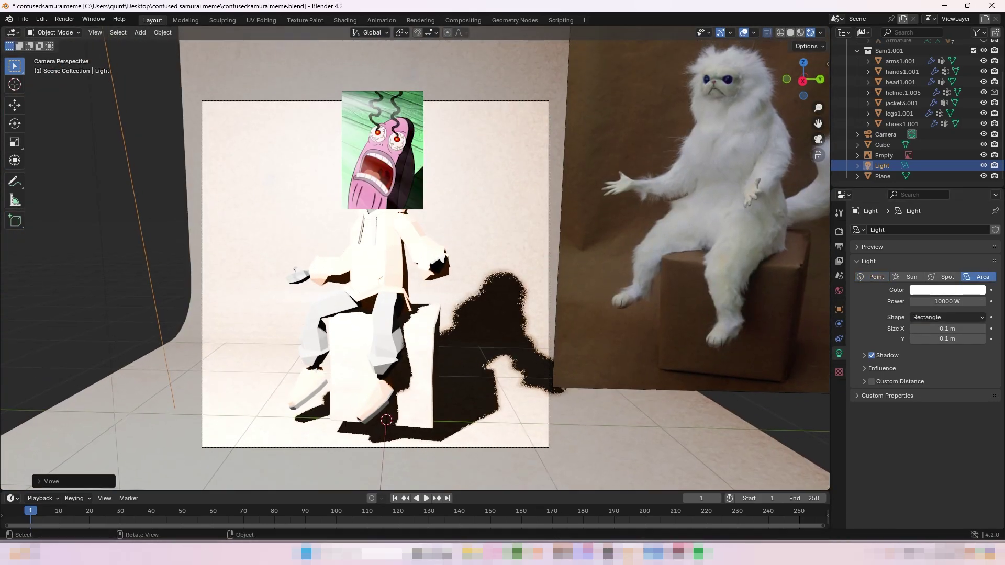
Reposition the character and box from the side view, then return to the camera view
left_click(366, 413)
key("KP_3")
scroll(431, 238, "down", 2)
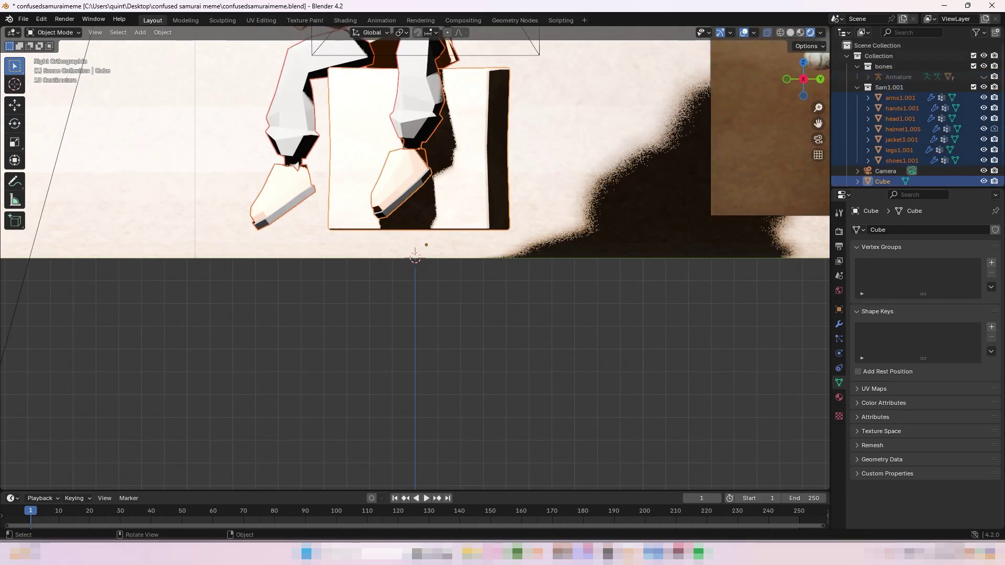
left_click(415, 257)
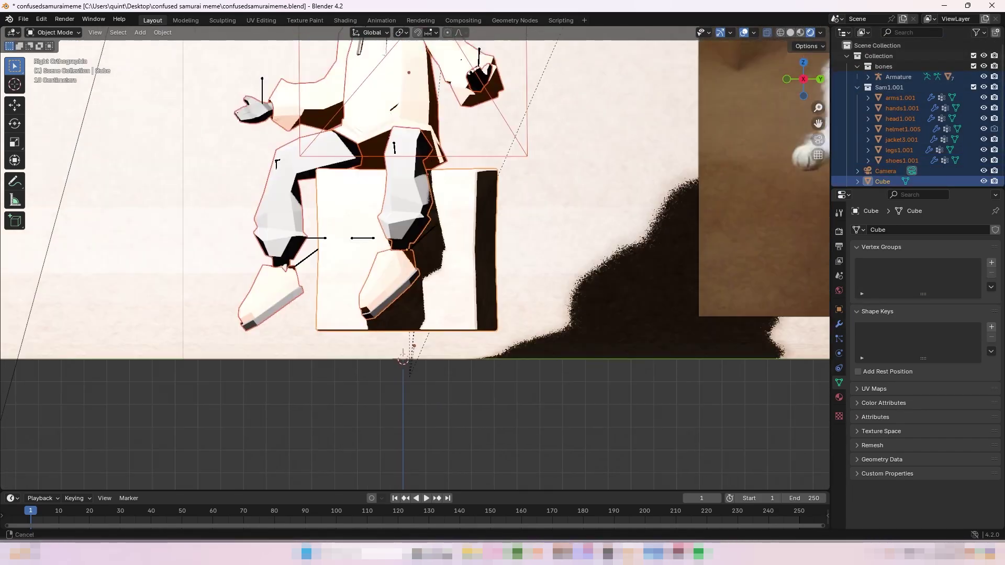
key("KP_0")
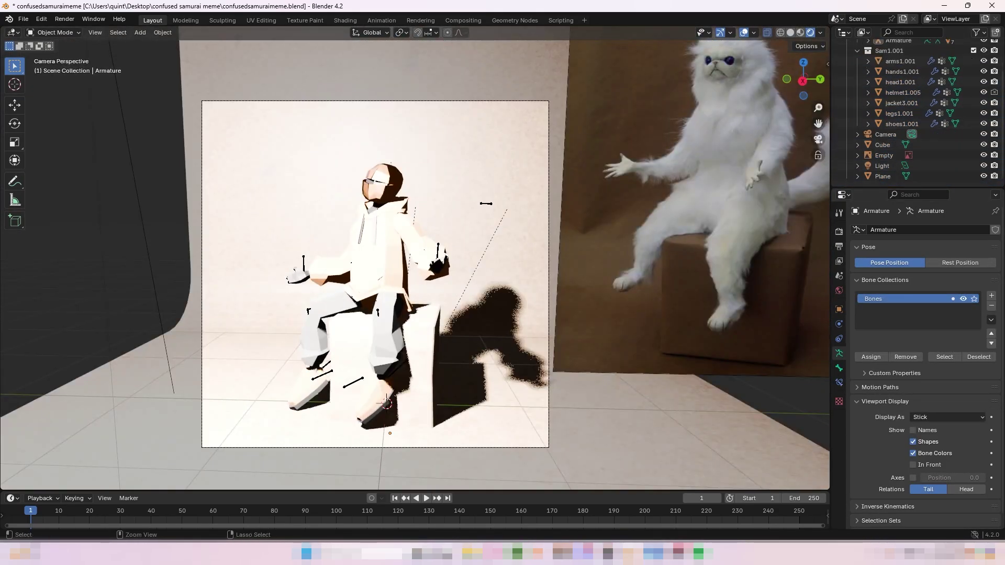
Save the file and lower the area light's power to 100 W
key("ctrl+s")
left_click(882, 165)
key("Return")
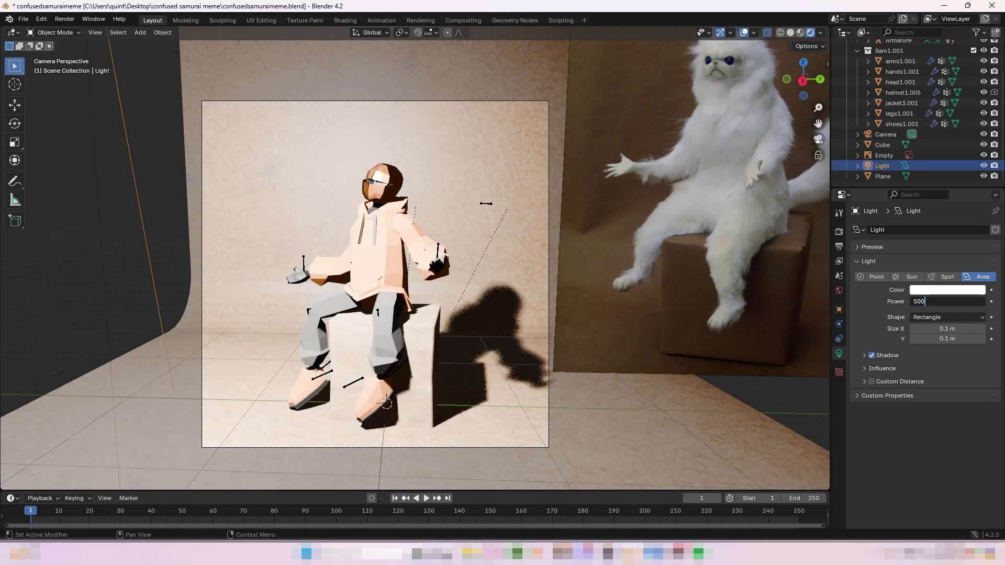
double_click(942, 302)
type("100")
key("Return")
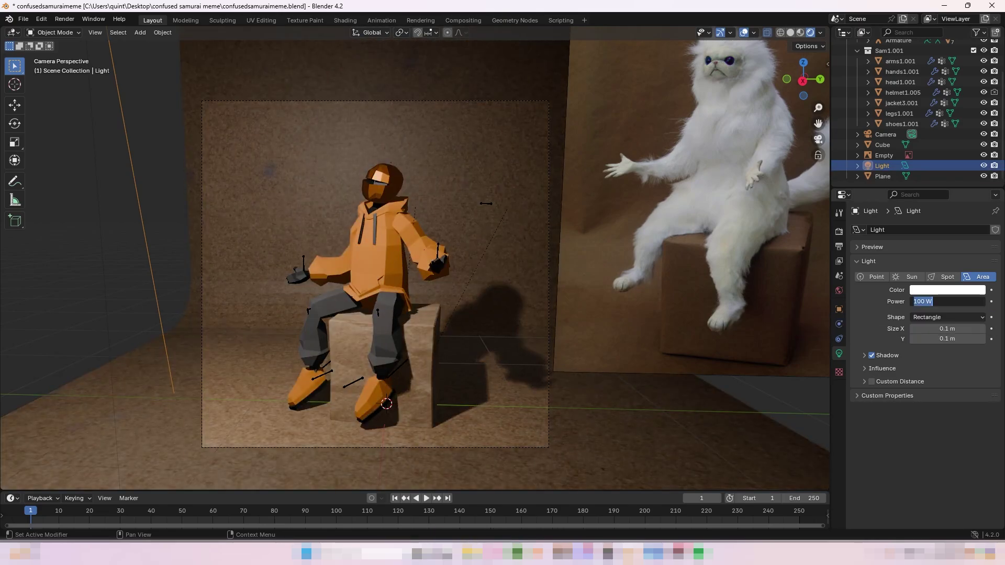
left_click(377, 401)
In Pose Mode, rotate the ankleIK.L and ankleIK.R foot controls to tilt both feet
scroll(441, 427, "up", 3)
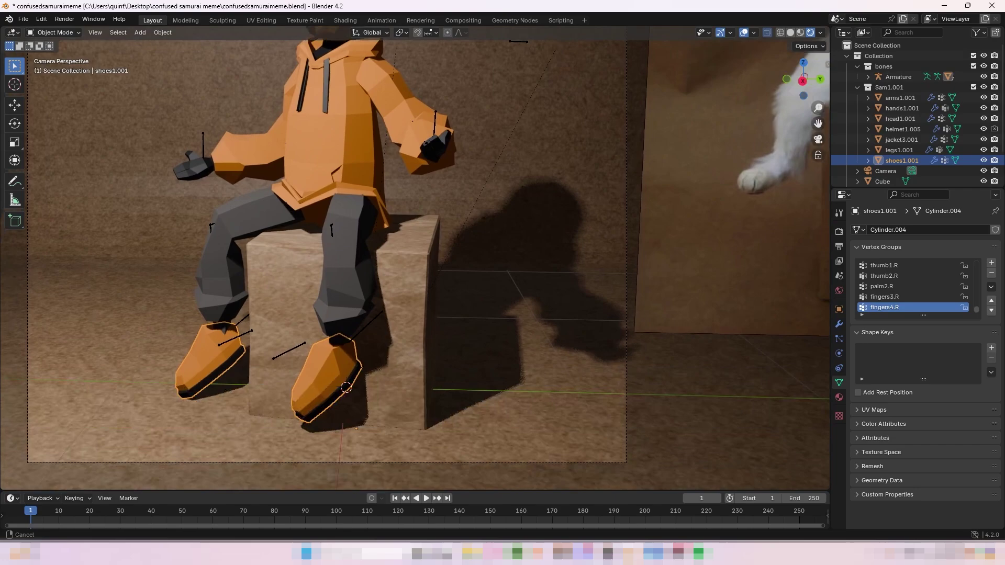
left_click(356, 317)
left_click(54, 32)
left_click(53, 64)
key("r")
key("y")
key("y")
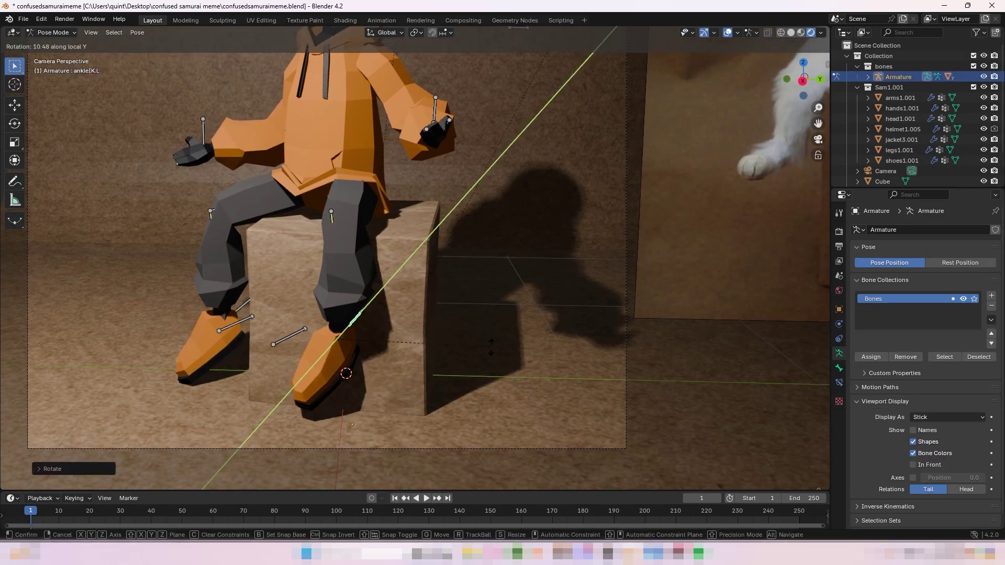
left_click(490, 347)
left_click(236, 324)
key("r")
left_click(491, 347)
Move the wristIK.L control to place the left hand, then rotate the wrist.L bone
scroll(377, 261, "down", 3)
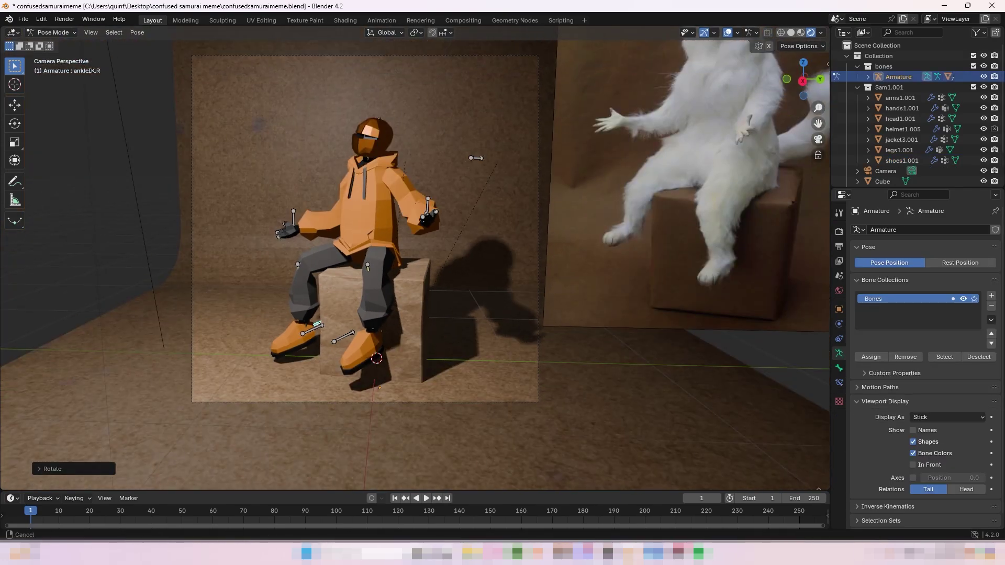
middle_click_drag(377, 261, 471, 235)
left_click_drag(502, 215, 503, 215)
scroll(502, 230, "up", 5)
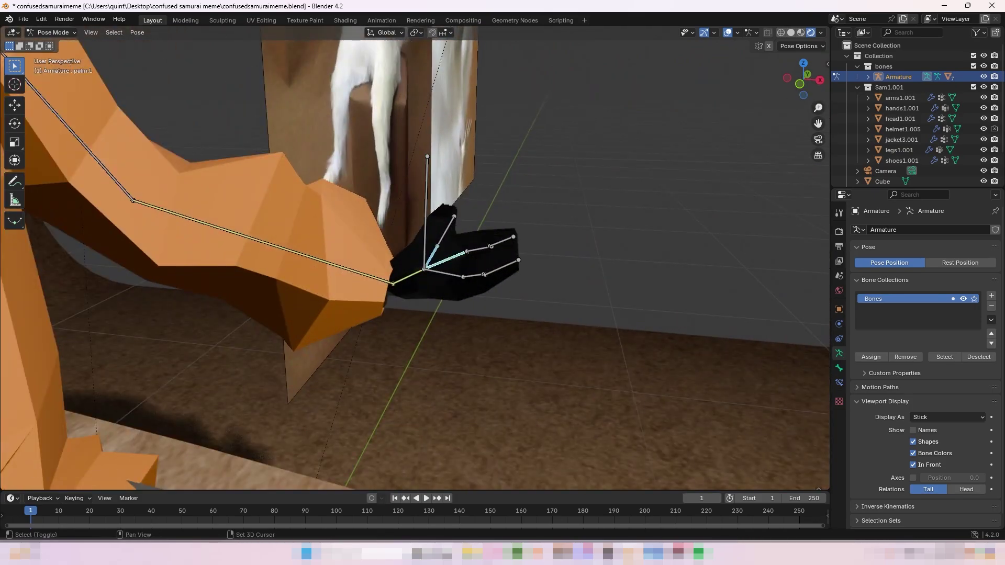
middle_click_drag(419, 262, 471, 235)
left_click(670, 348)
key("r")
left_click(680, 356)
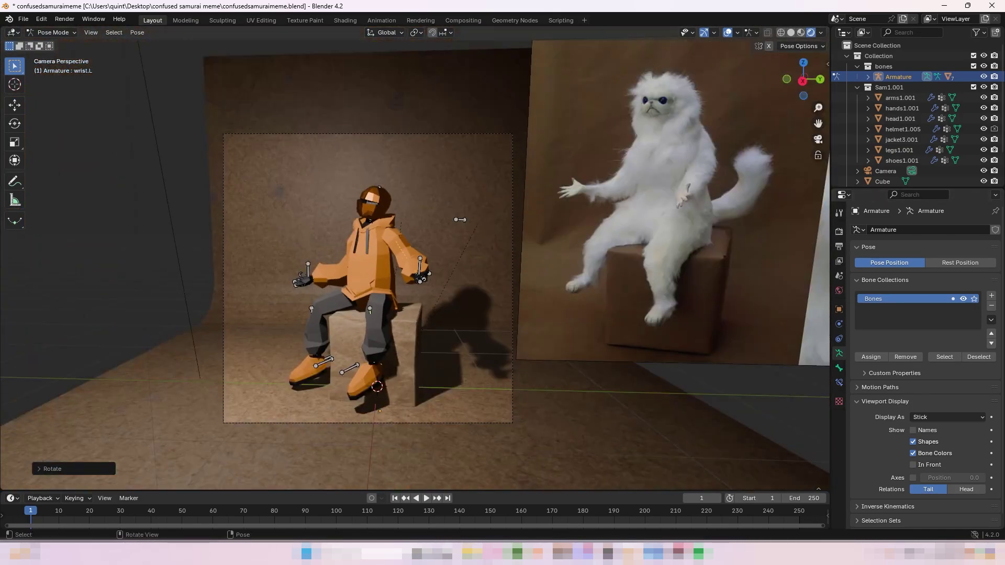